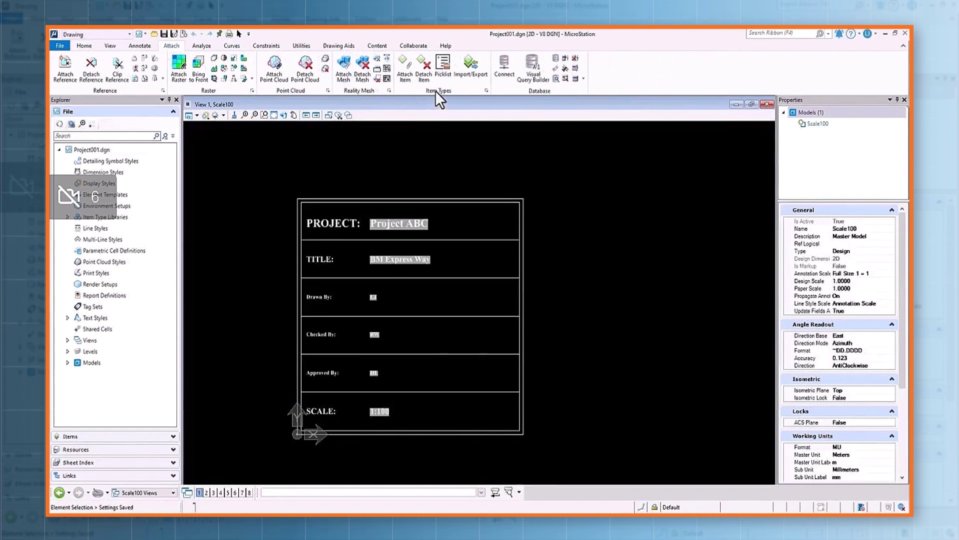
click(472, 69)
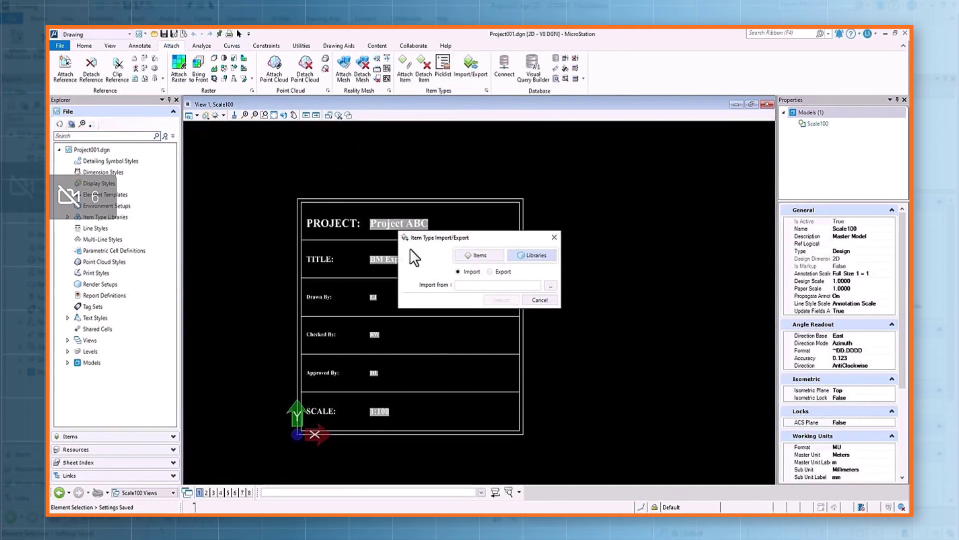
click(544, 257)
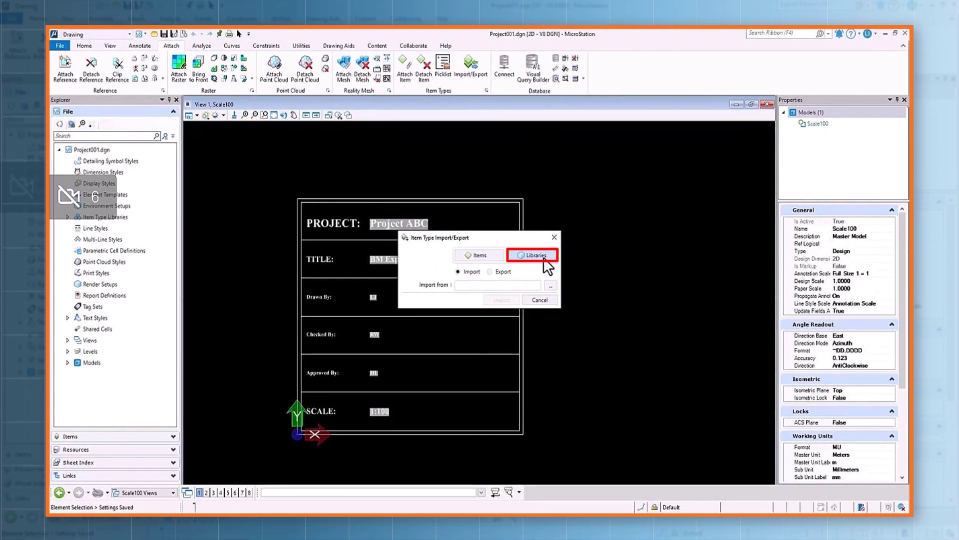
click(490, 272)
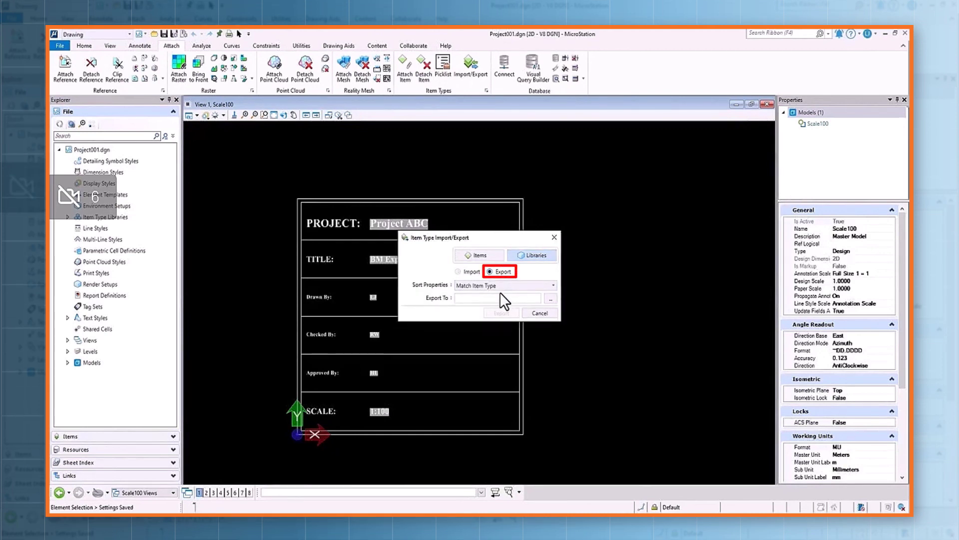
click(551, 298)
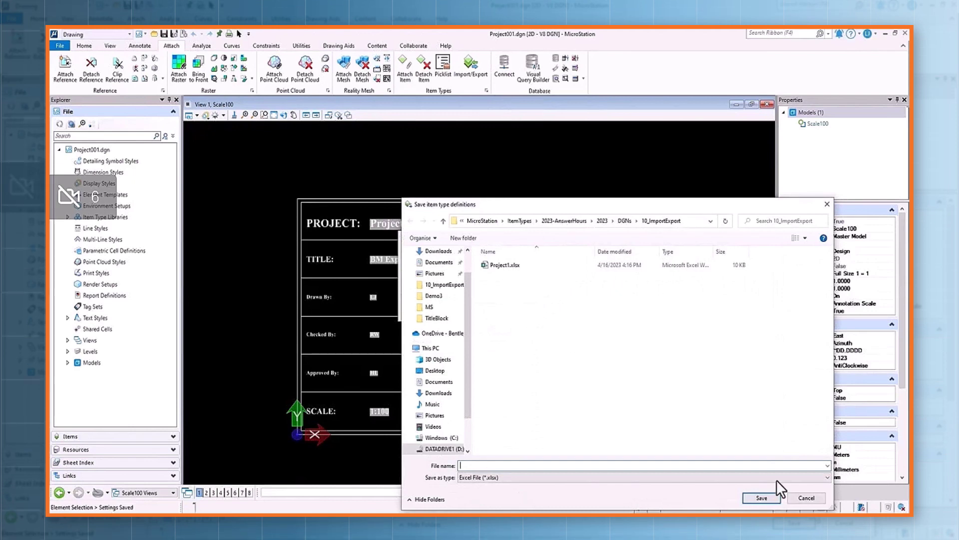
click(807, 498)
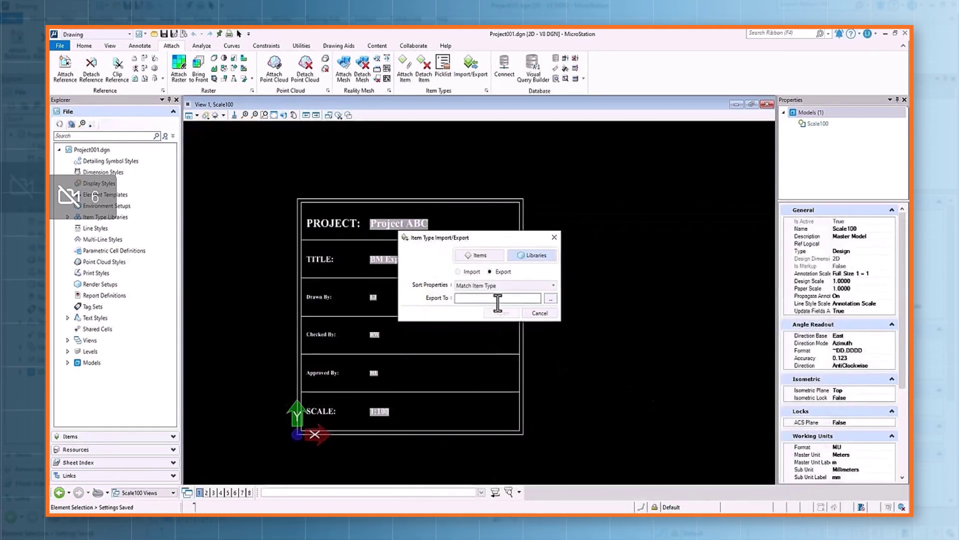
click(462, 273)
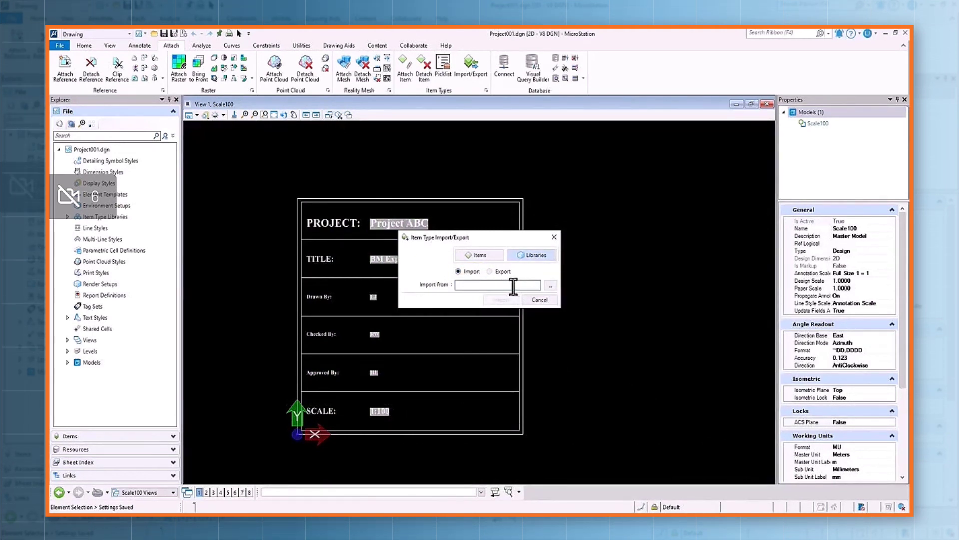
click(478, 255)
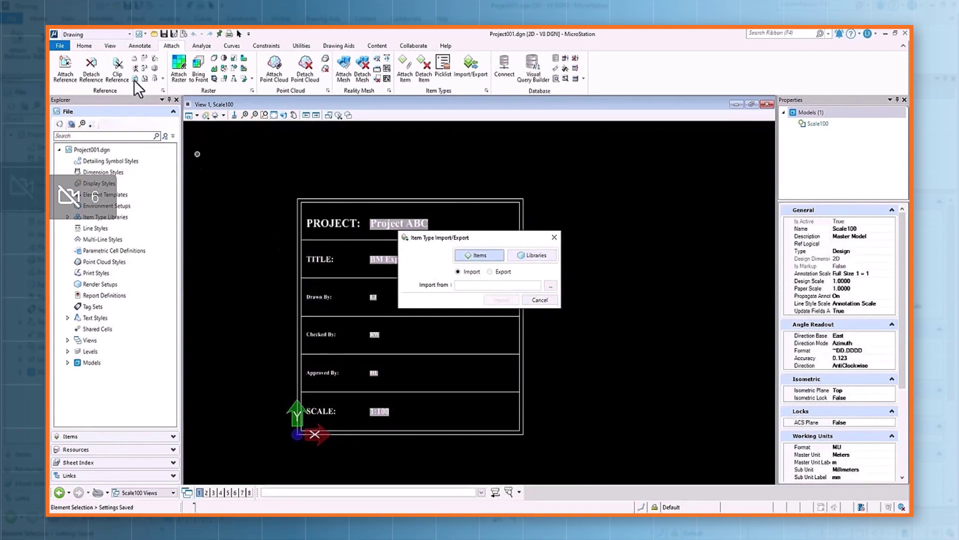
click(84, 46)
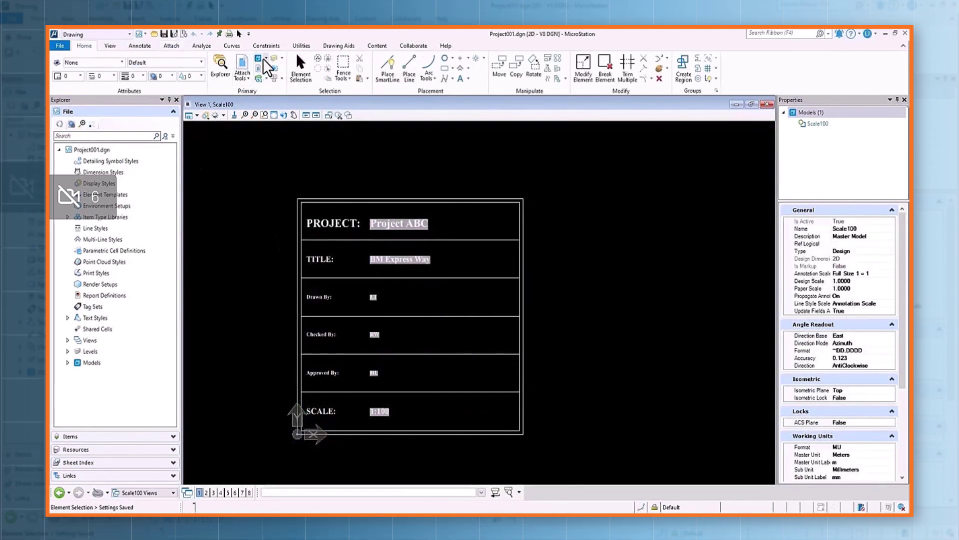
Review the file's models, then set up an item instance export covering All Models
click(266, 58)
click(278, 70)
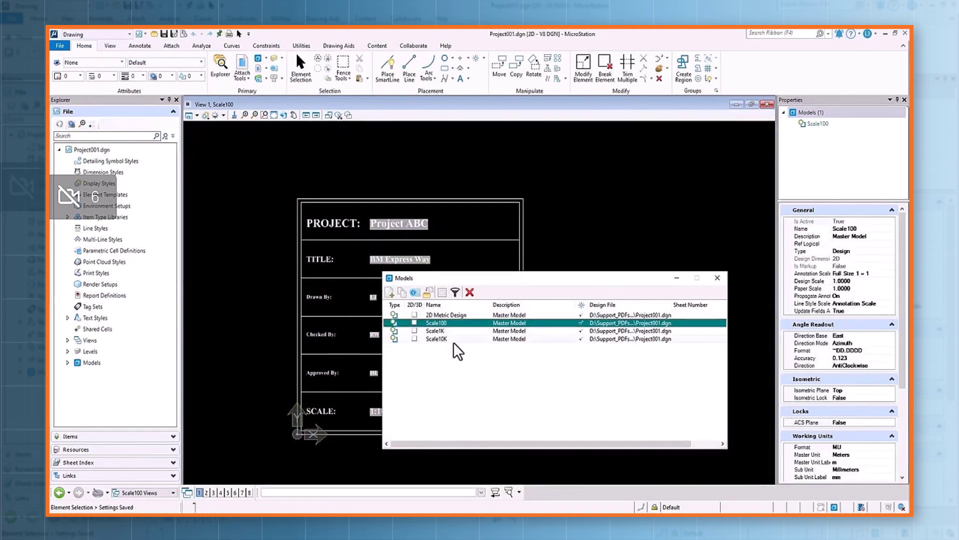
click(718, 277)
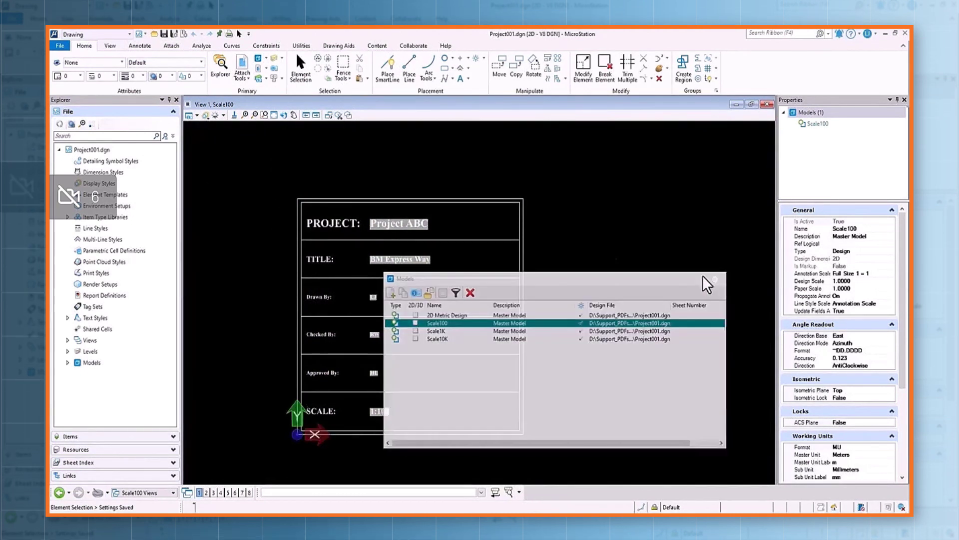
click(171, 45)
click(471, 70)
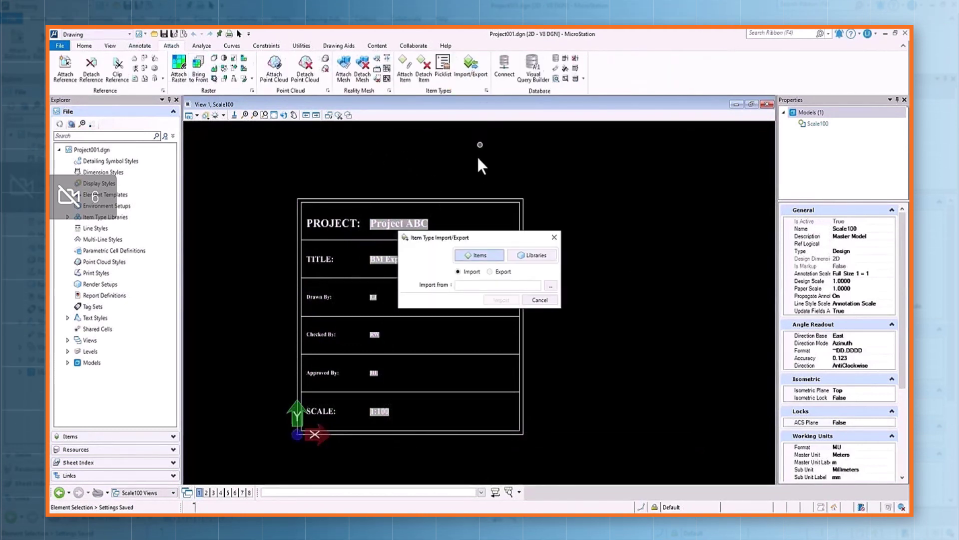
click(490, 271)
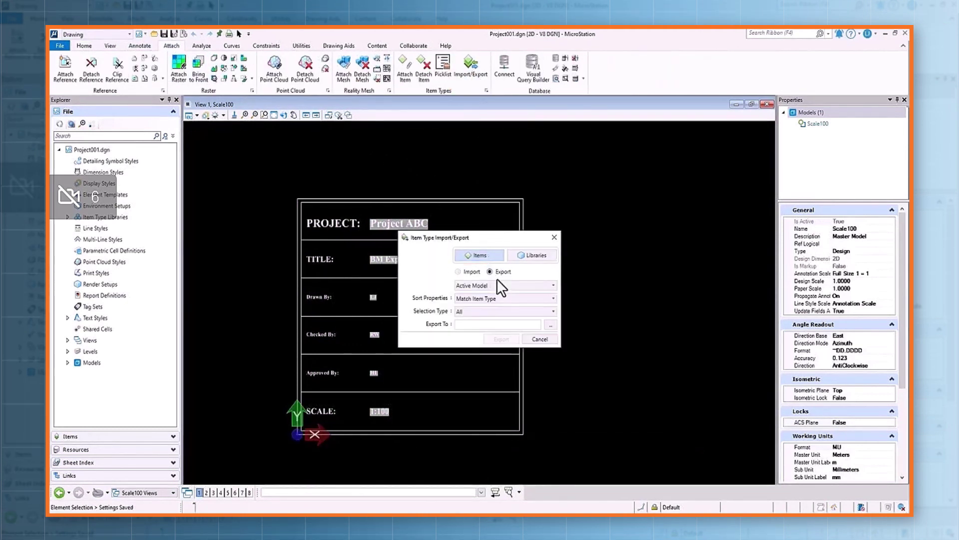
click(522, 284)
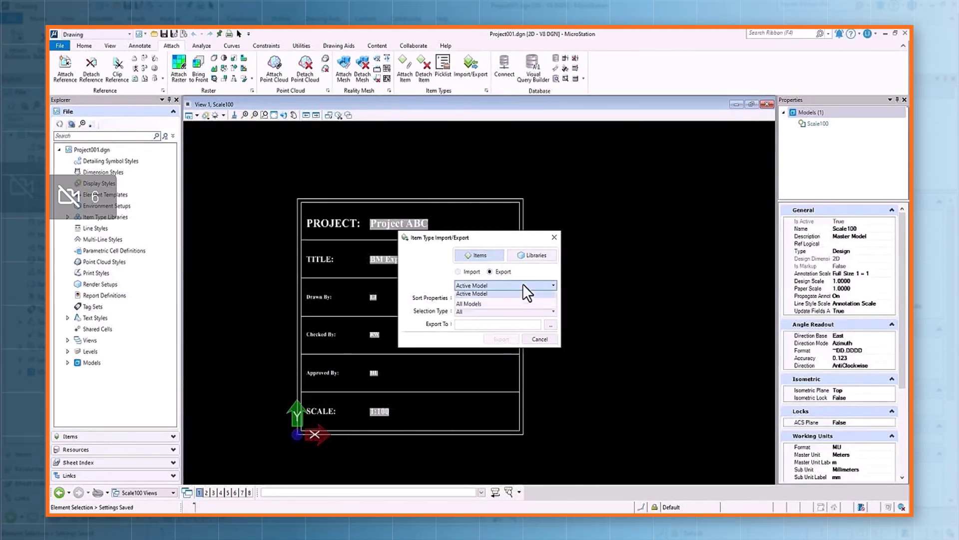
click(492, 301)
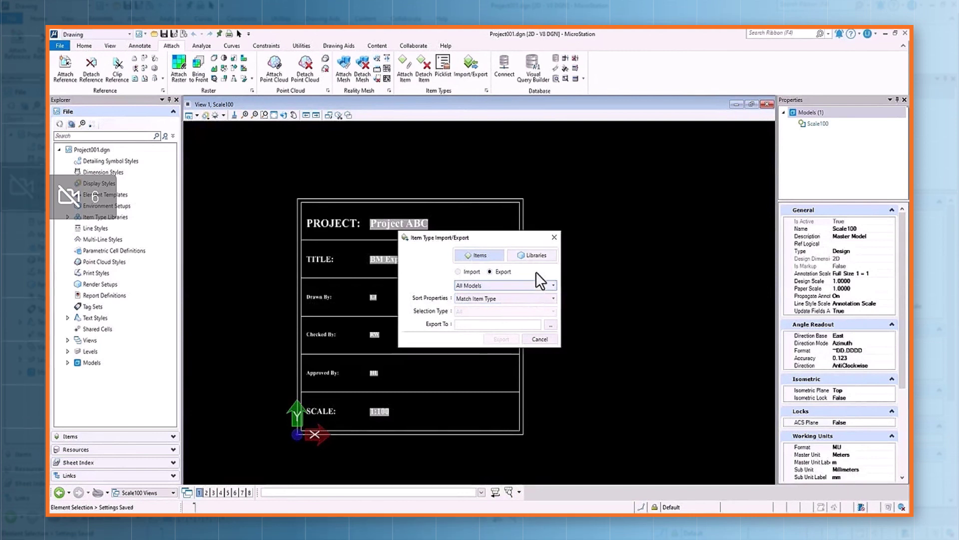
Export the item instances to the D:\data\TitleBlock folder
click(550, 326)
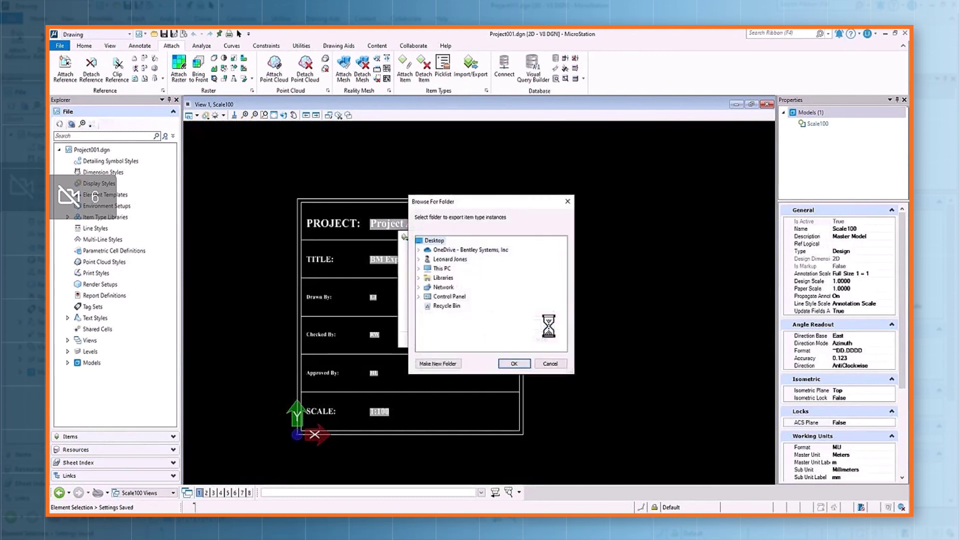
click(420, 269)
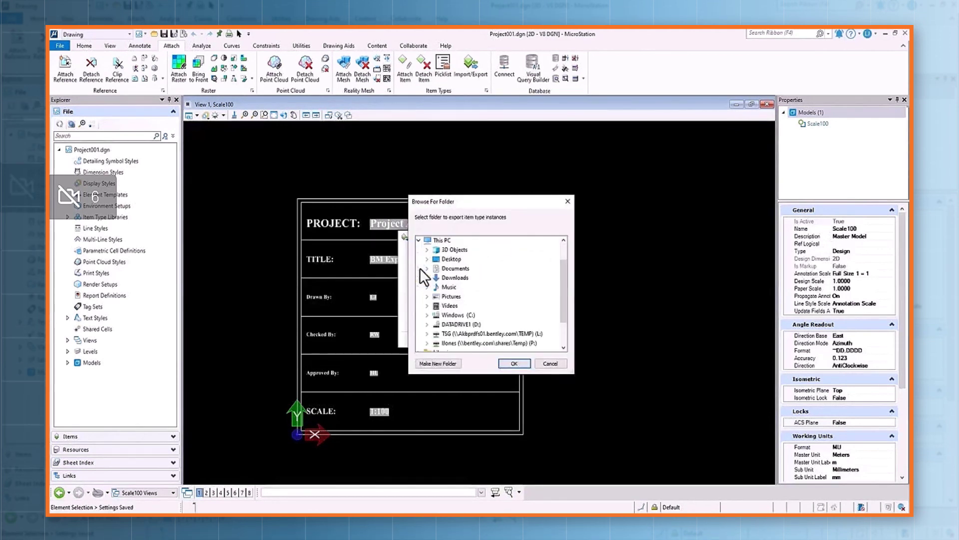
double_click(462, 324)
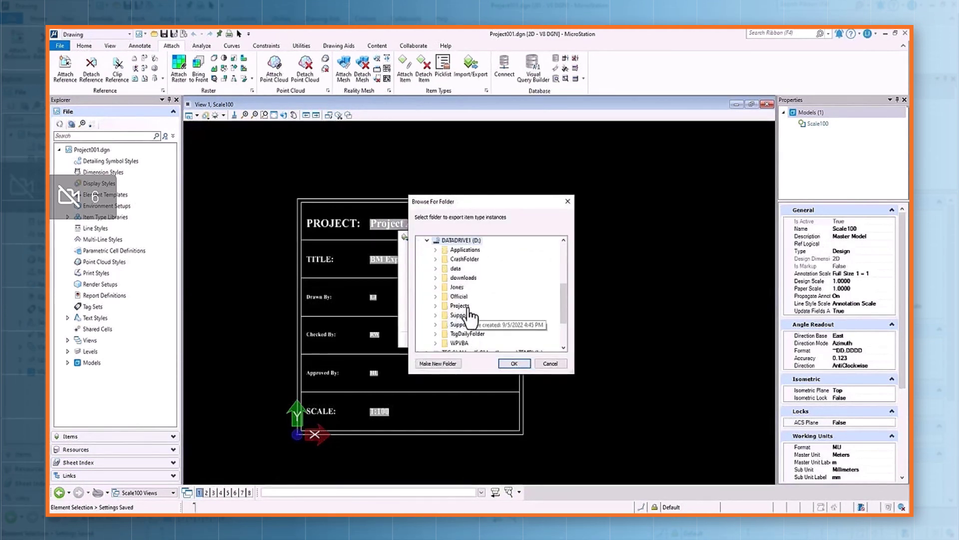
double_click(455, 268)
click(472, 324)
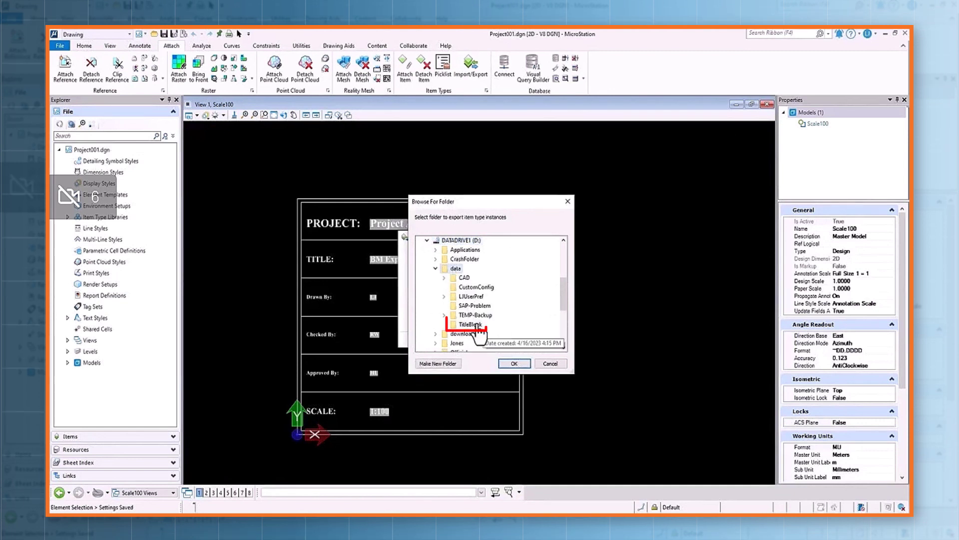
click(516, 363)
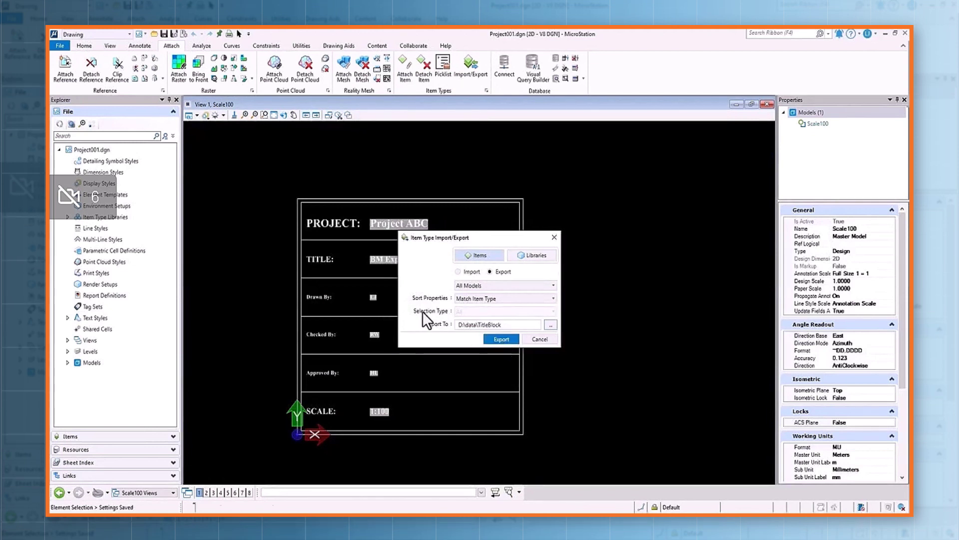
key(Return)
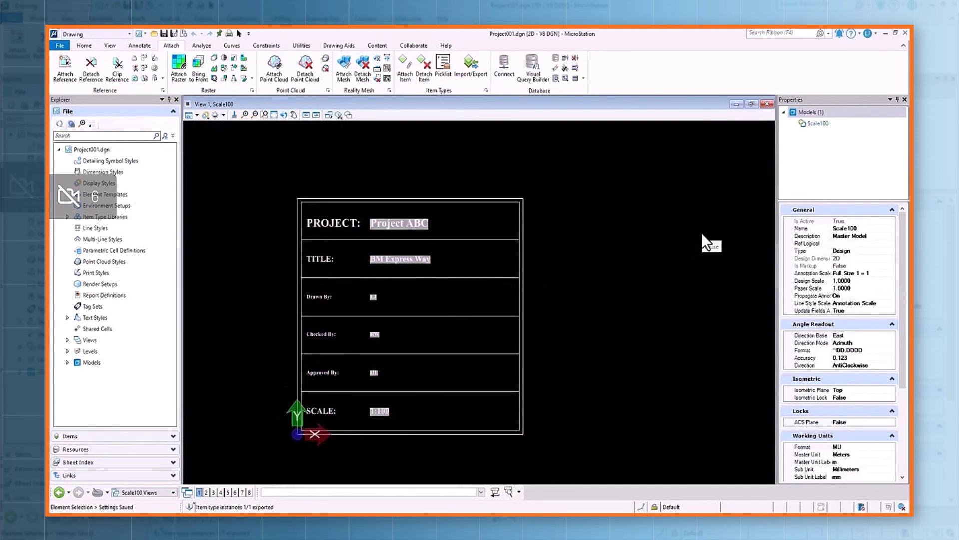
key(alt+Tab)
Open Project1.xlsx's TitleBlock sheet and set ApprovedBy to MM in G2 through G4
click(211, 90)
double_click(211, 90)
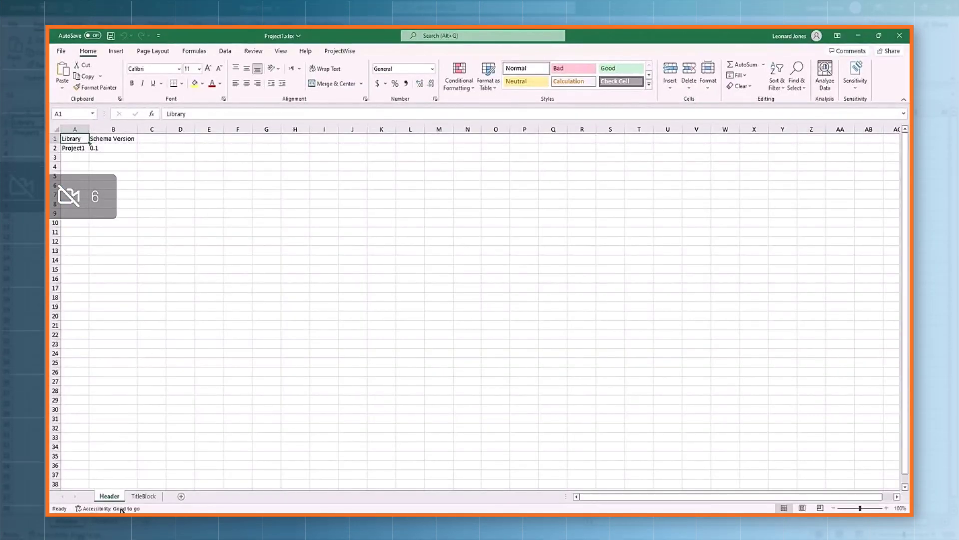
click(150, 498)
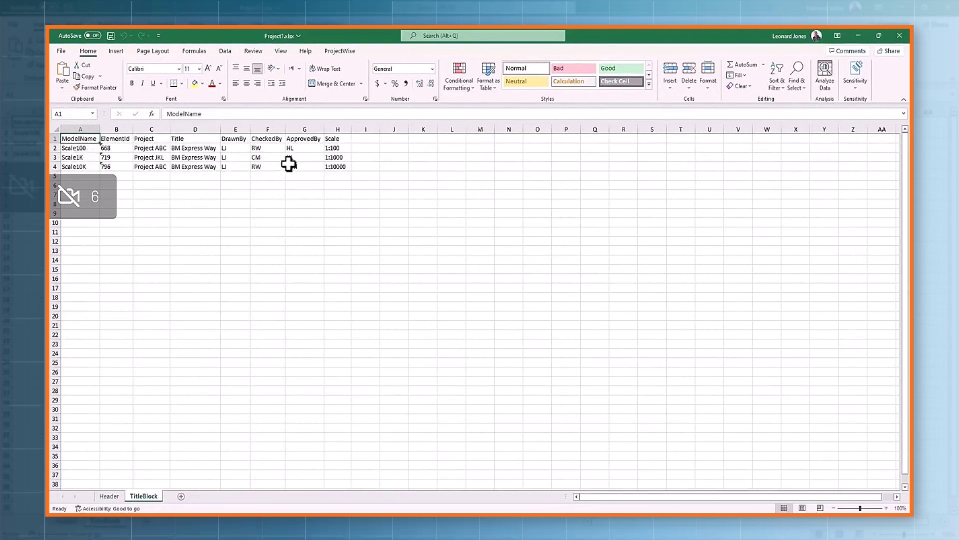
click(303, 148)
text(MM)
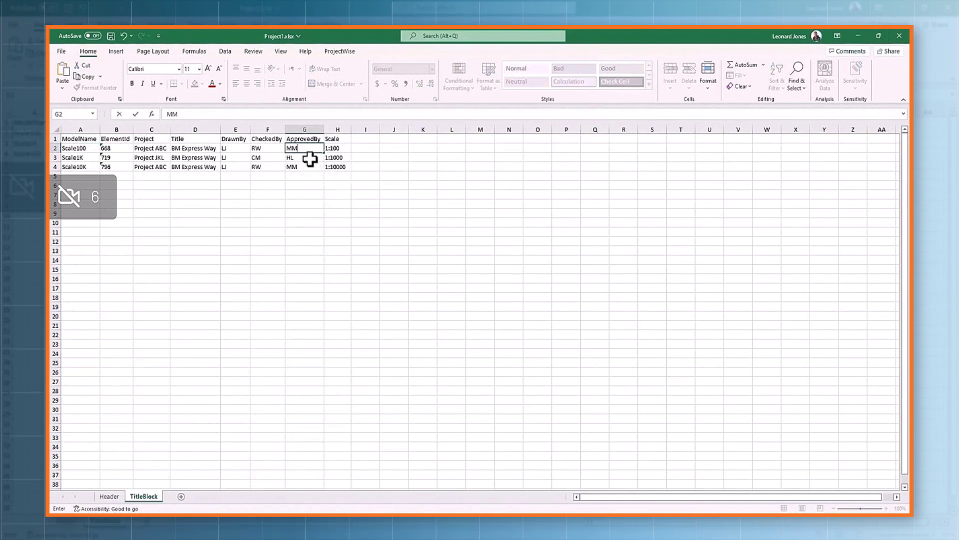
key(Return)
click(312, 150)
drag(324, 153, 315, 169)
Set Scale1K's CheckedBy in F3 to RW and save the workbook
click(272, 160)
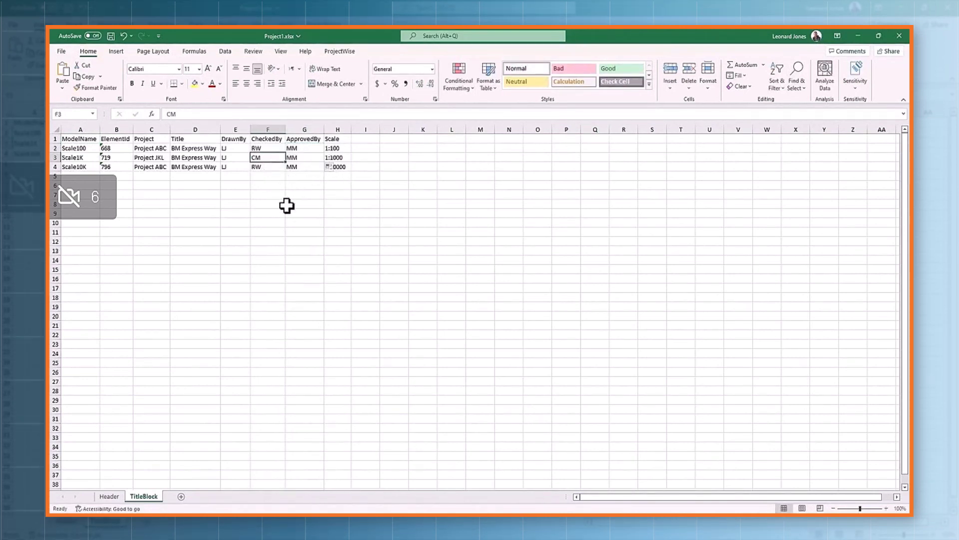
text(RW)
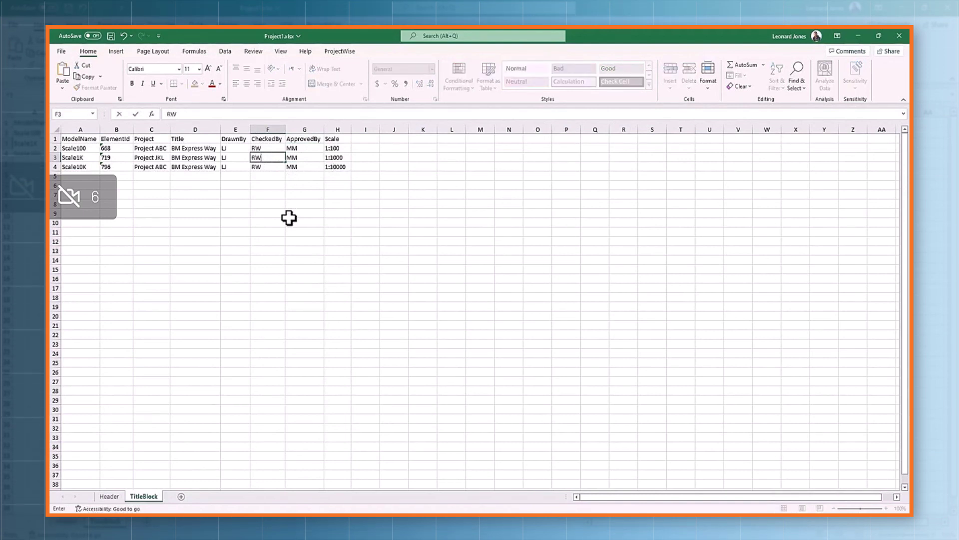
click(270, 148)
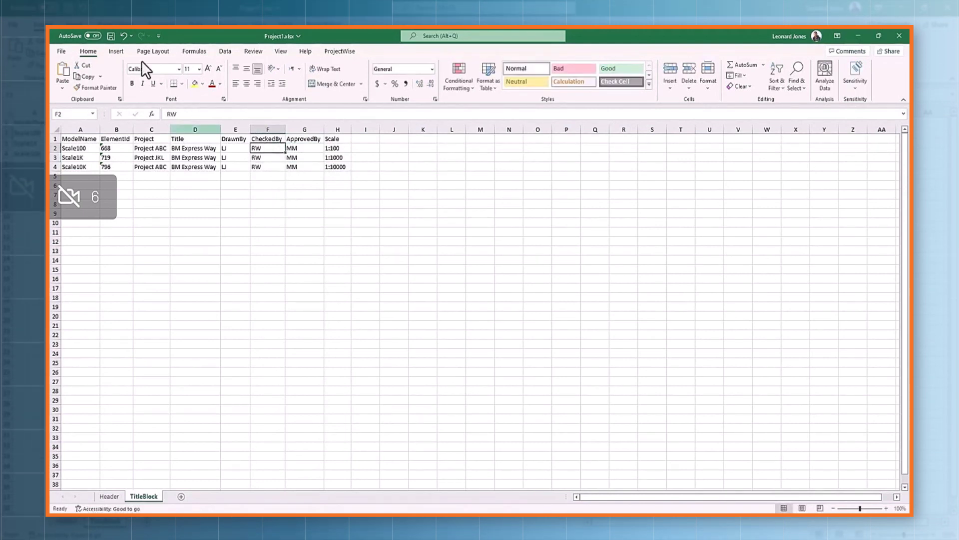
click(110, 36)
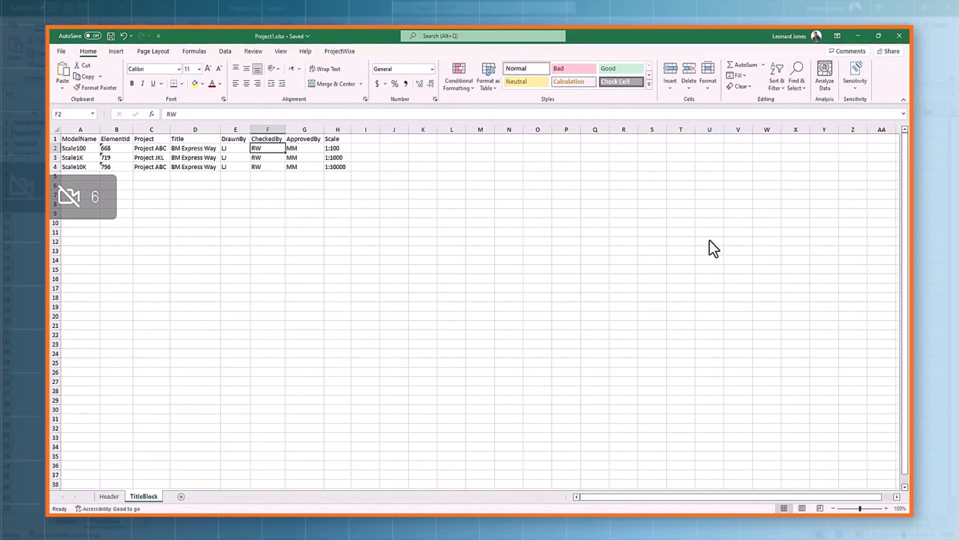
key(alt+Tab)
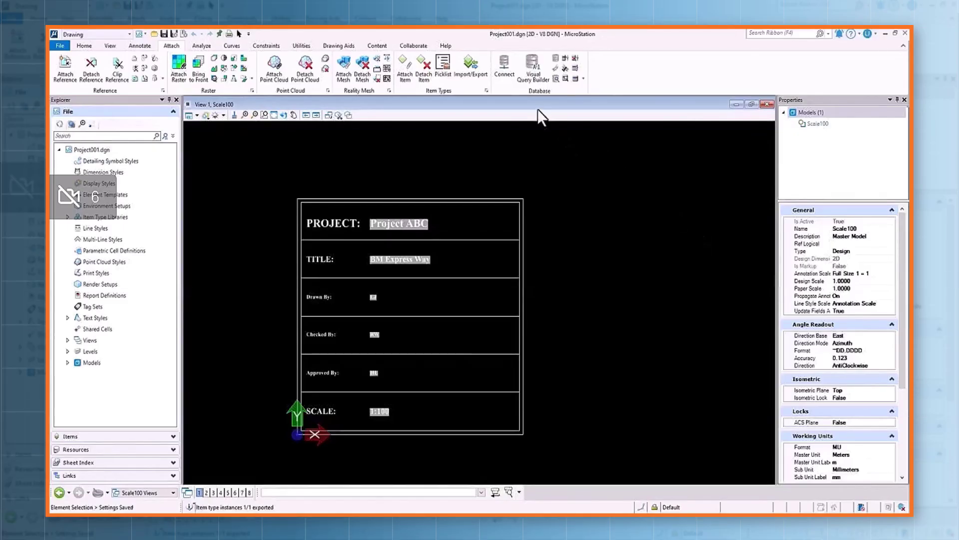
Import the item data back into MicroStation from Project1.xlsx
click(469, 66)
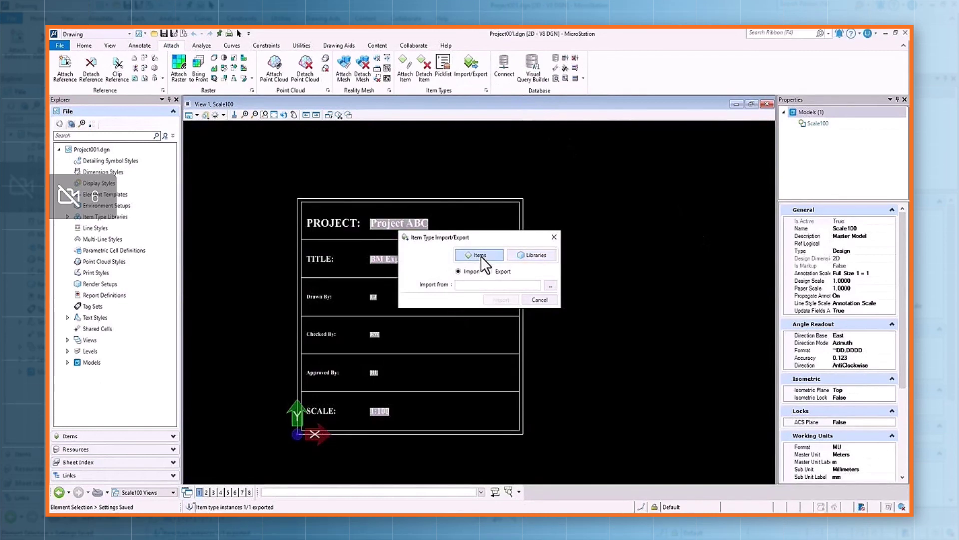
click(551, 286)
click(507, 266)
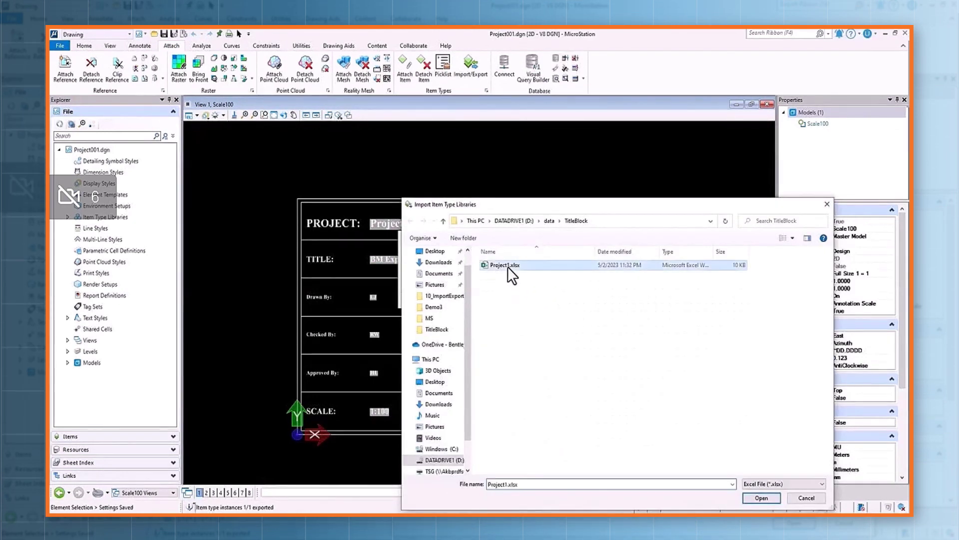
click(762, 498)
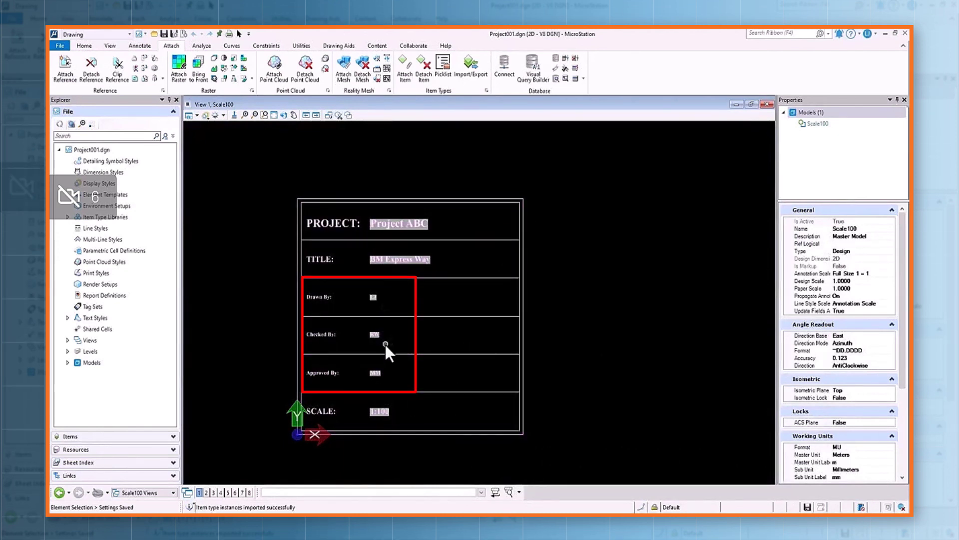
Open the Scale1K and Scale10K models to check their imported title block values
click(83, 45)
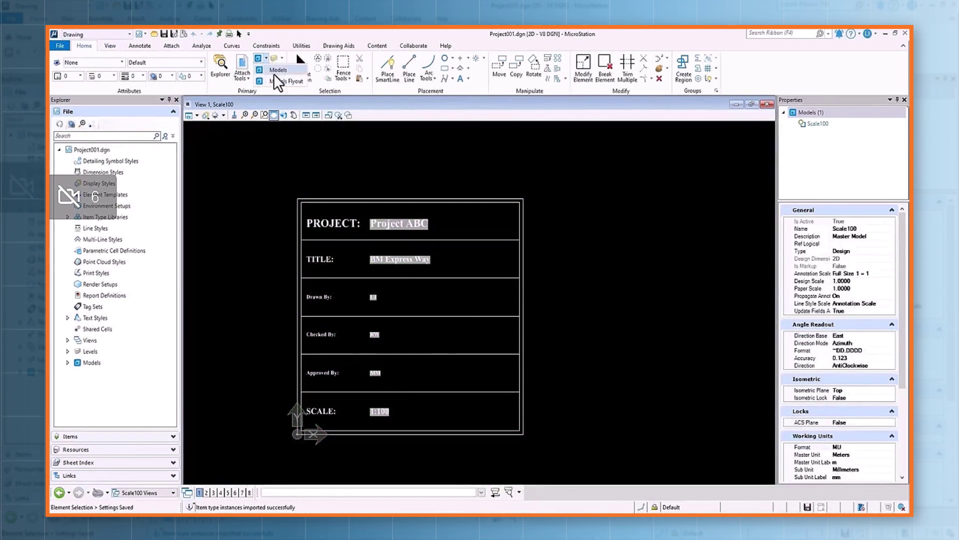
click(257, 58)
double_click(447, 330)
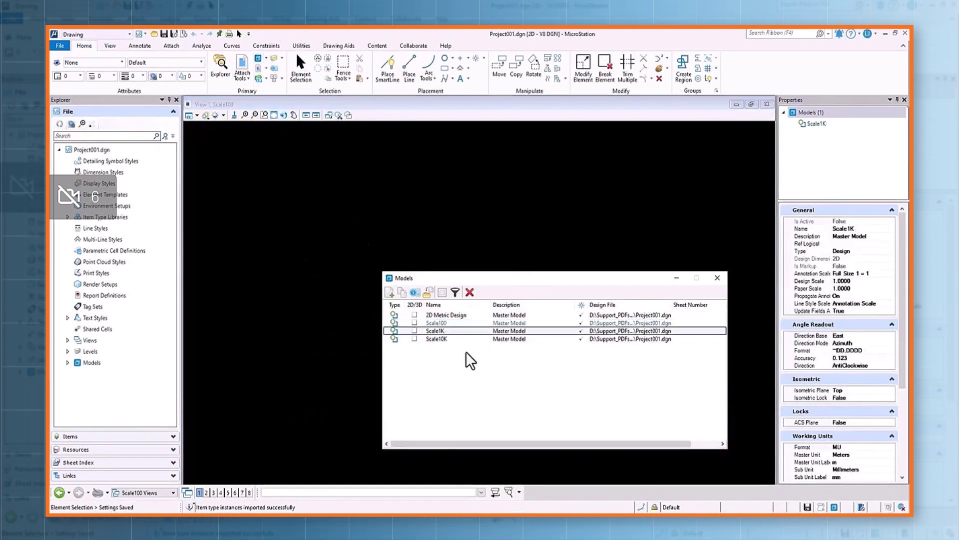
drag(496, 278, 646, 219)
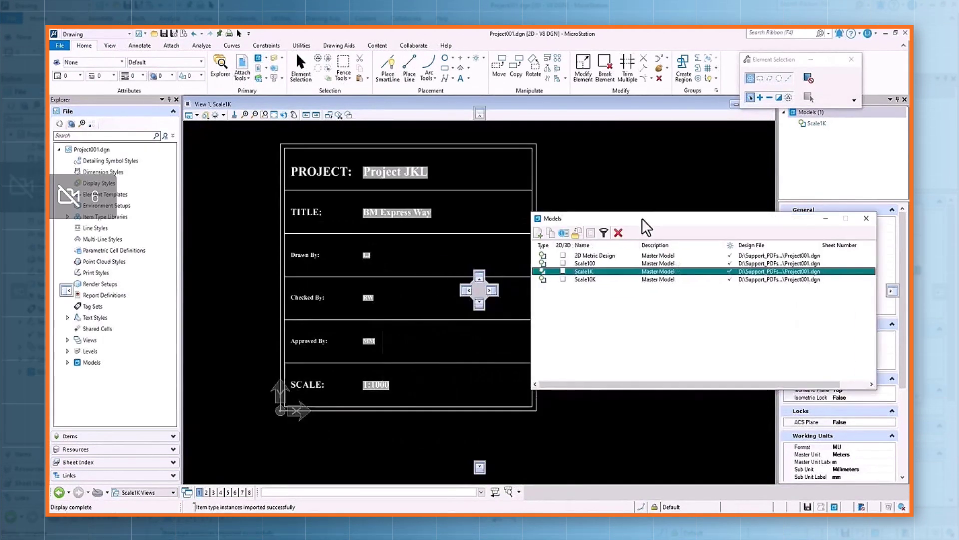
double_click(602, 280)
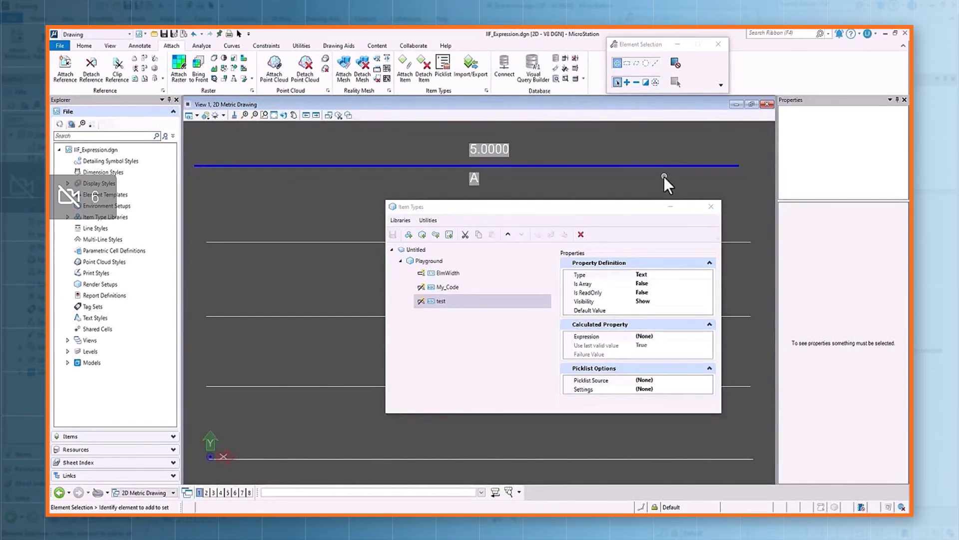
Insert System.Path.GetDirectoryName into the test property's expression
click(709, 336)
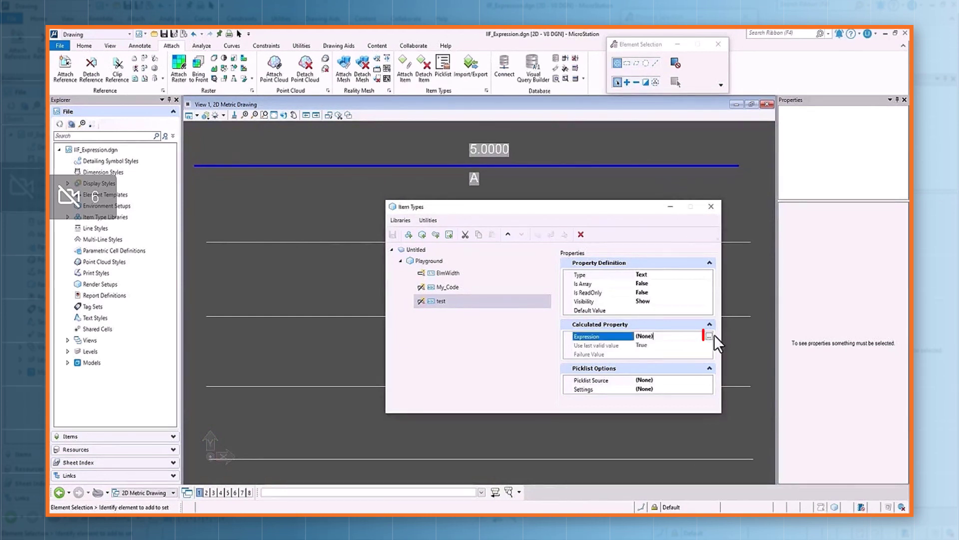
click(714, 334)
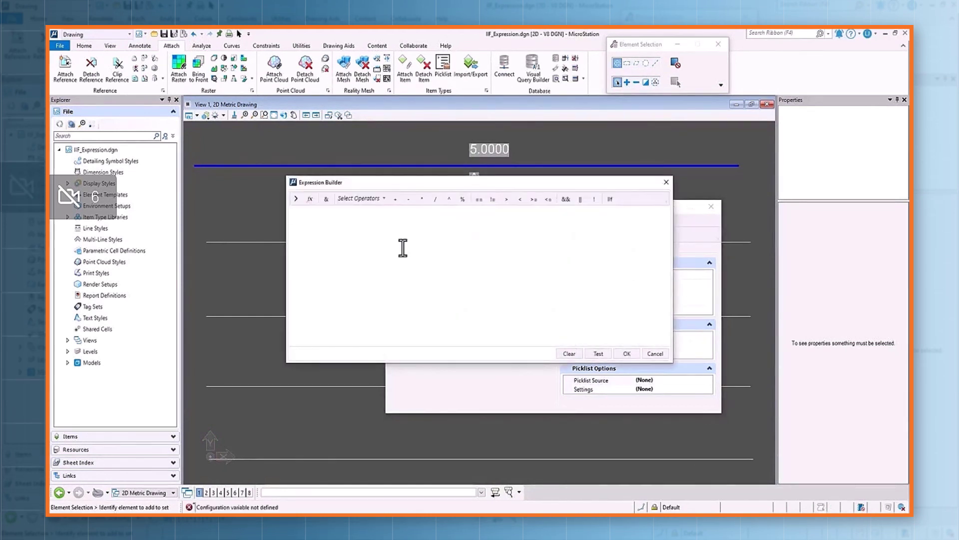
click(296, 199)
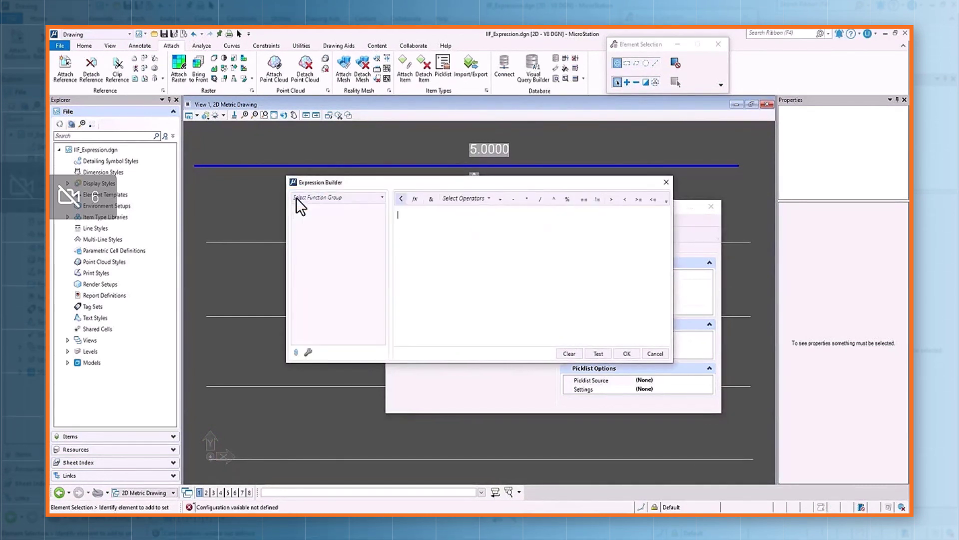
click(338, 196)
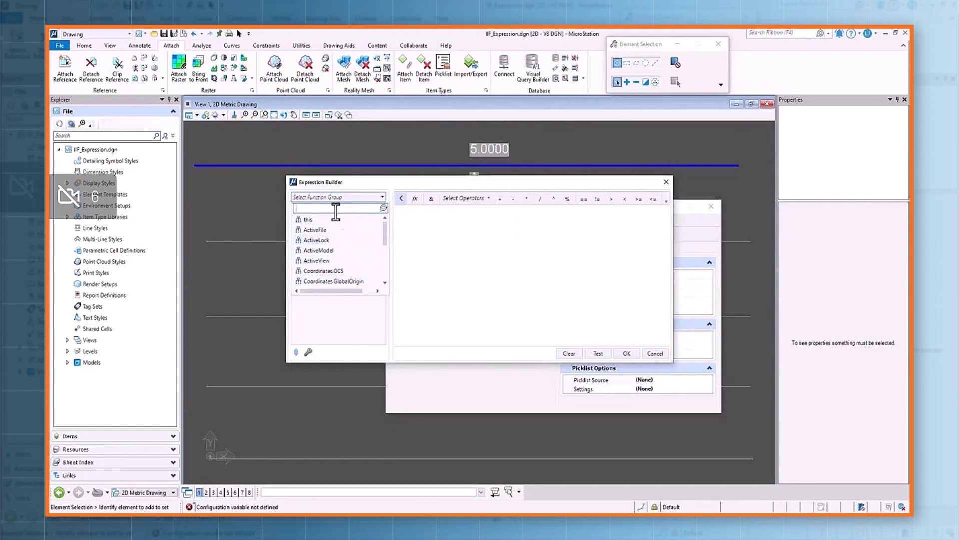
text(s)
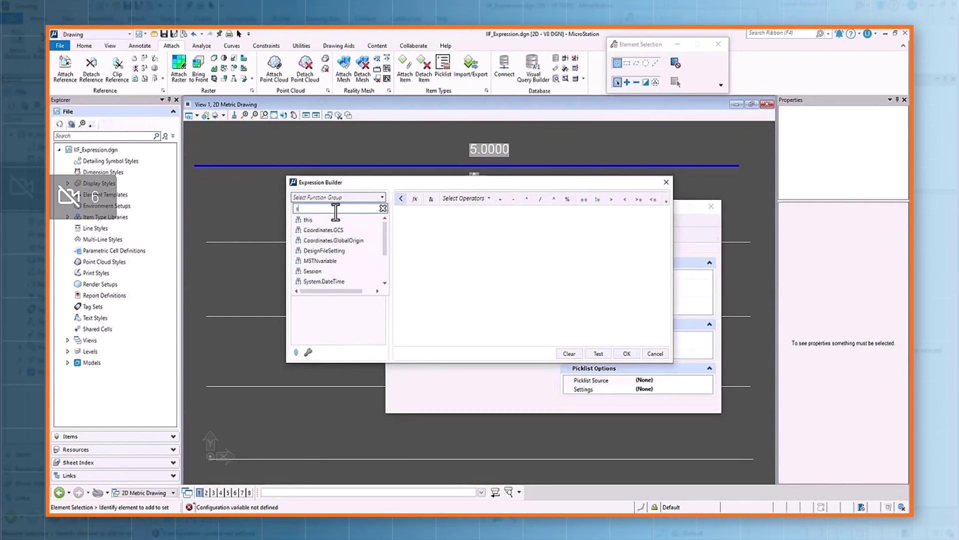
text(ystem)
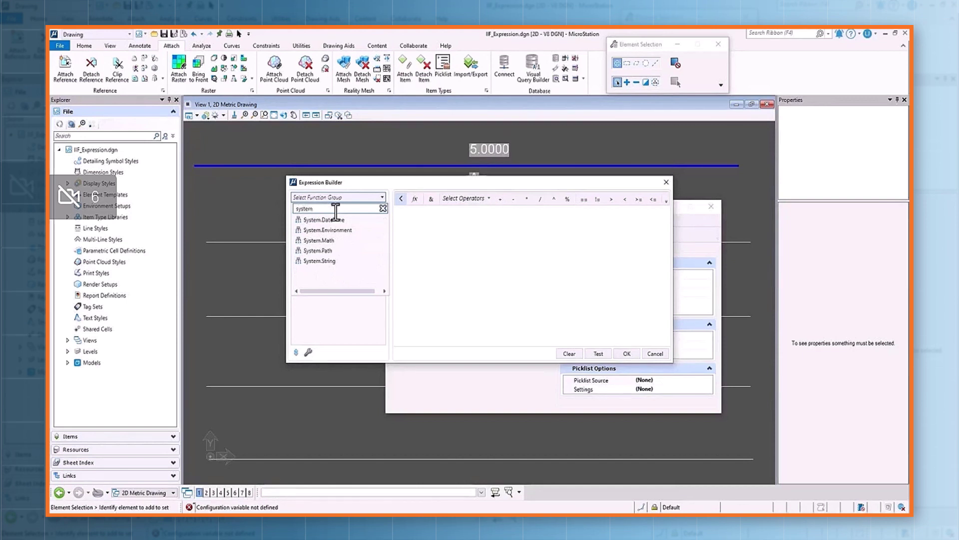
click(331, 250)
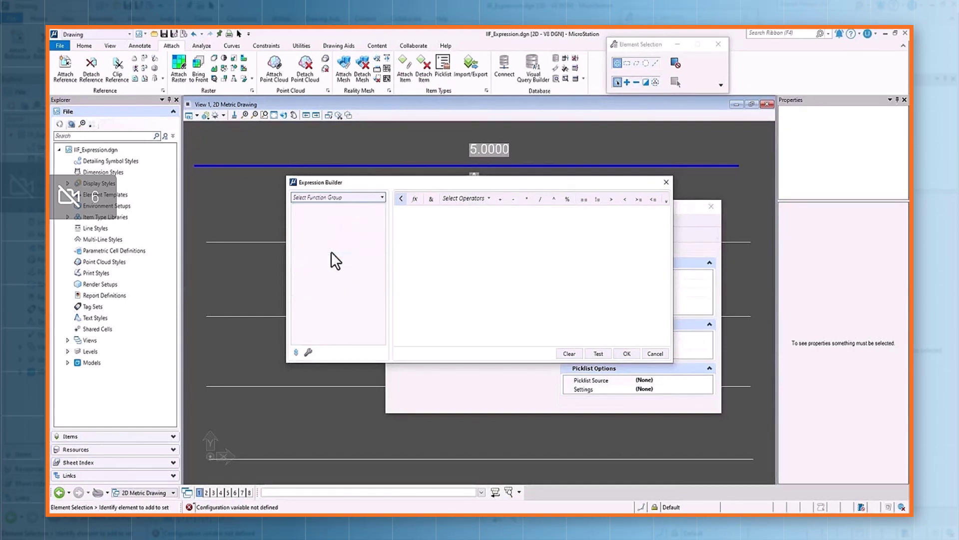
click(331, 251)
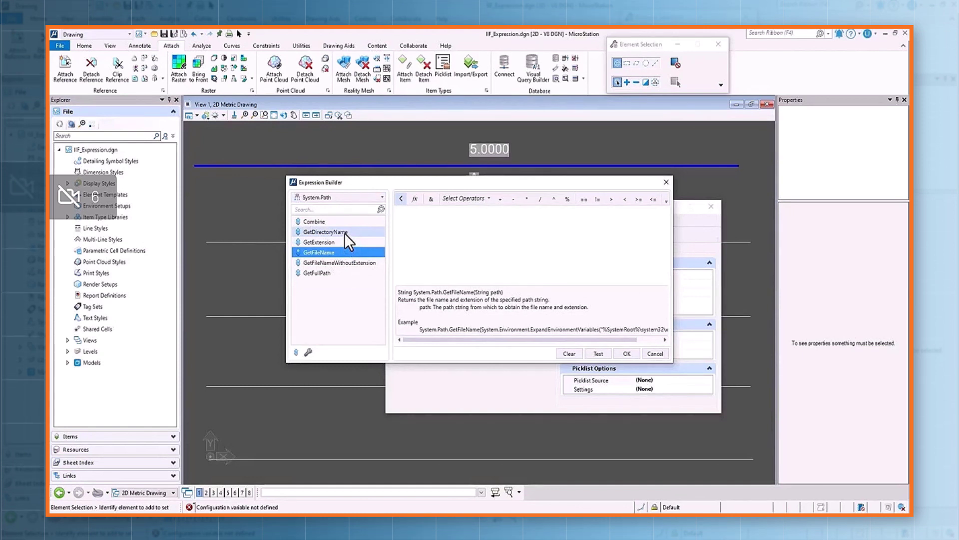
click(345, 232)
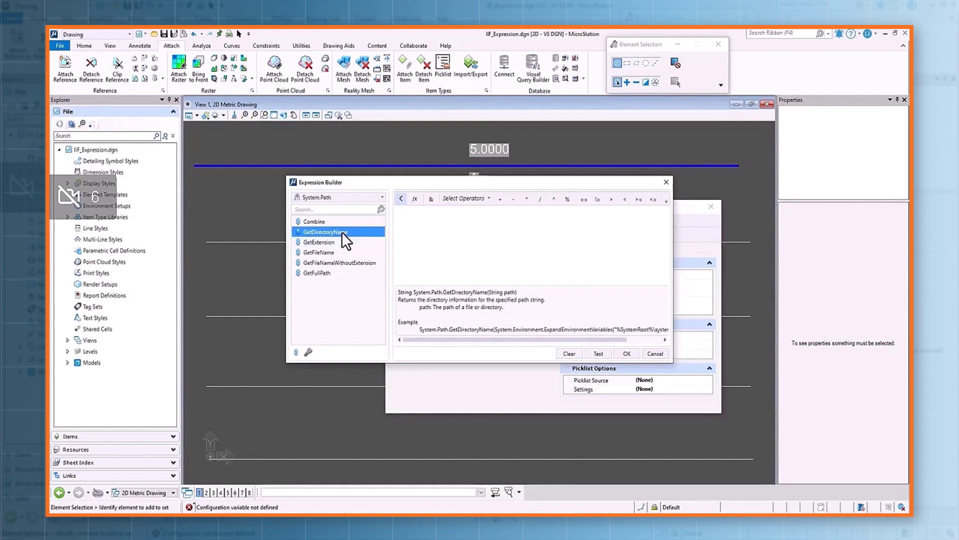
double_click(342, 232)
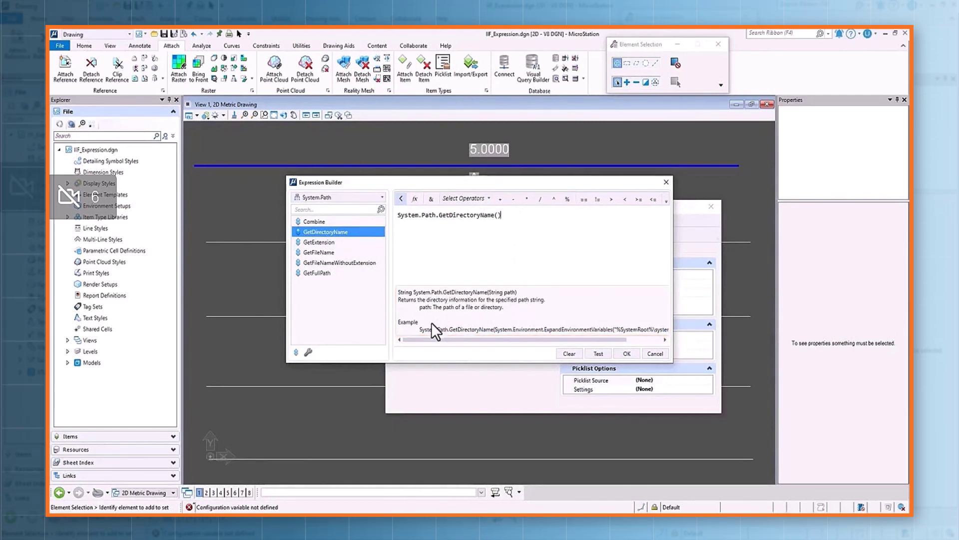
Give GetDirectoryName the argument ActiveFile.FileName and test the expression
click(497, 215)
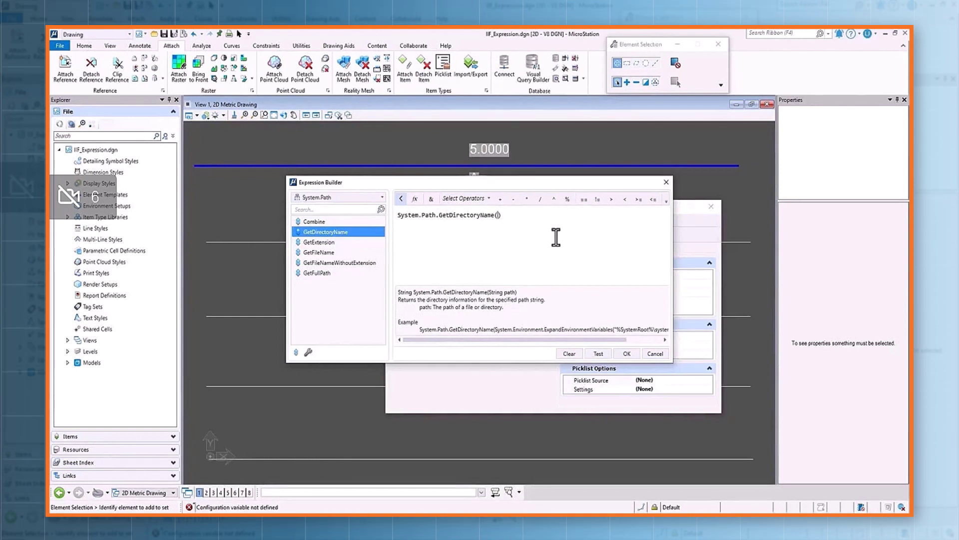
text(a)
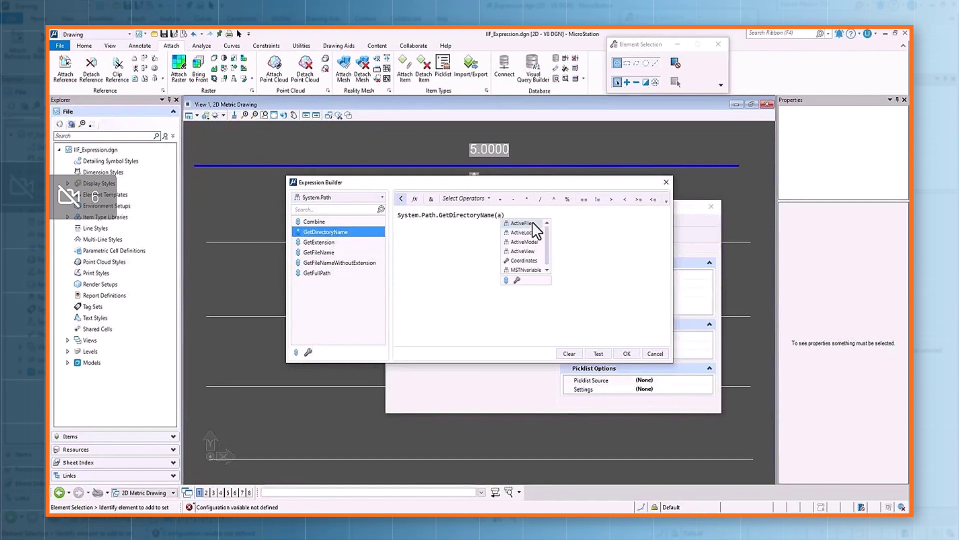
click(533, 223)
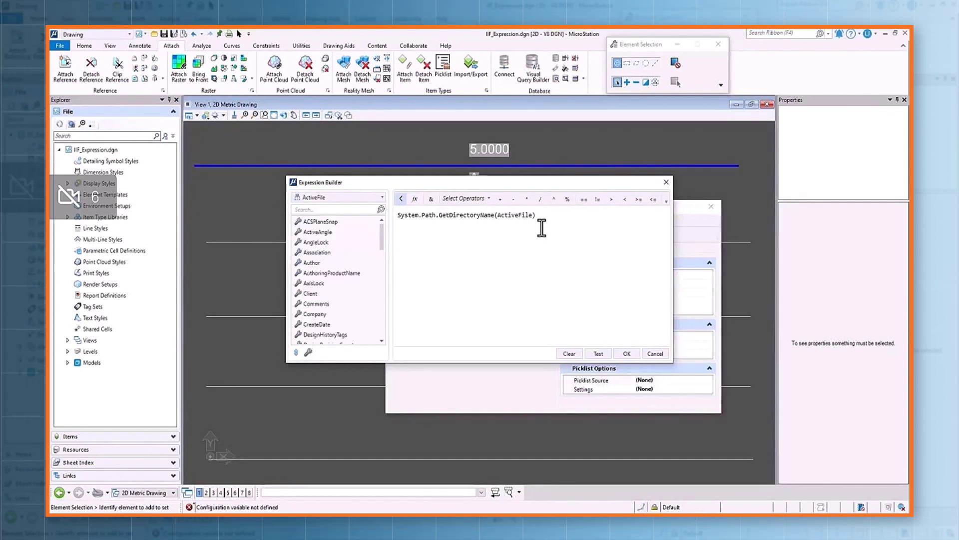
text(.)
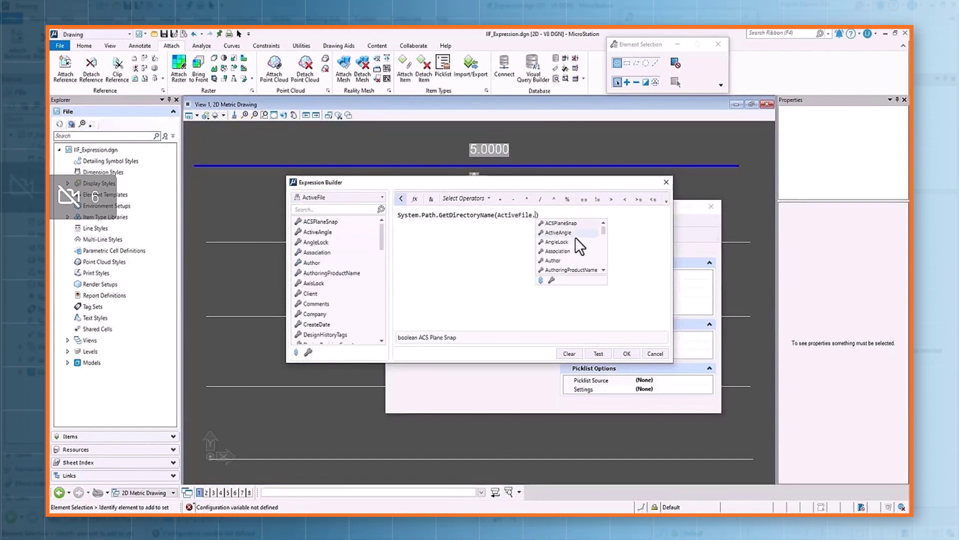
text(f)
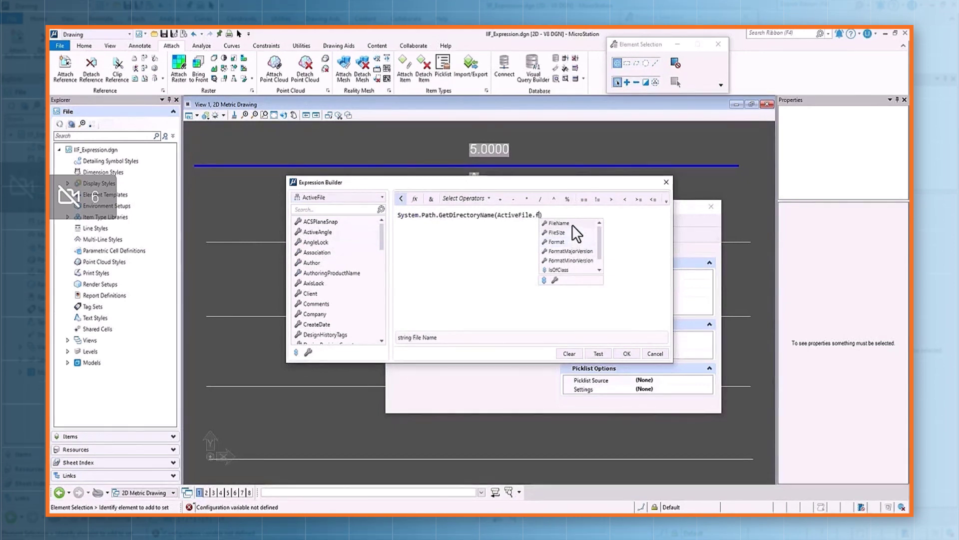
click(572, 225)
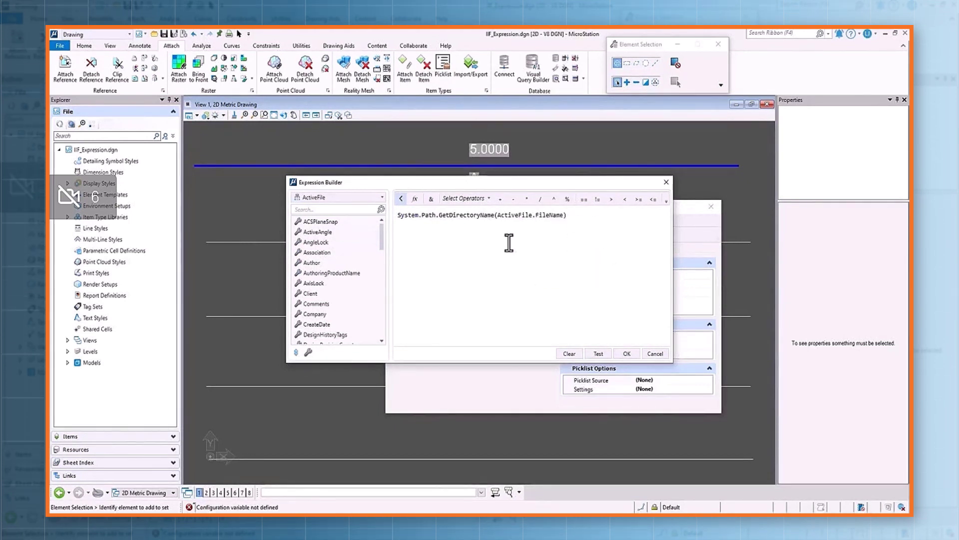
click(601, 354)
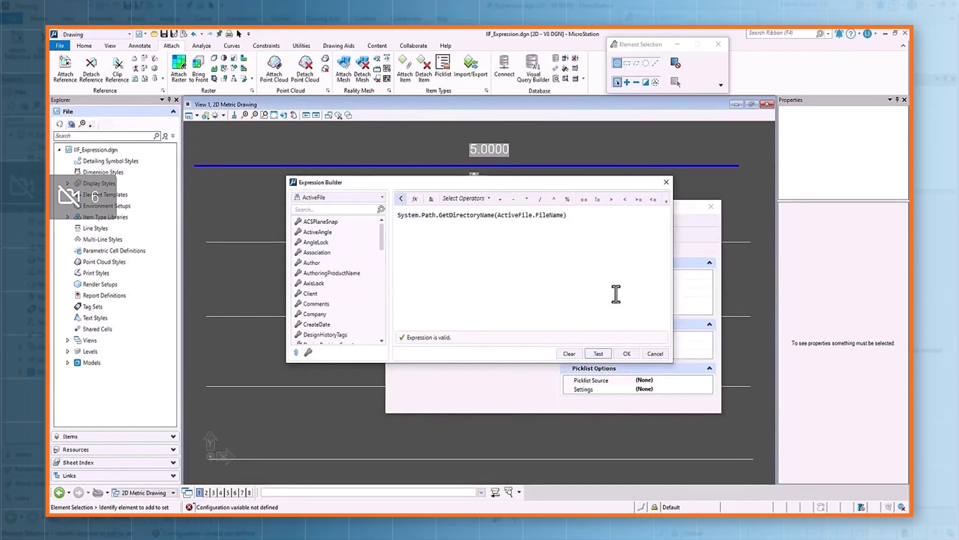
Accept the GetDirectoryName expression, save the library, and check the line's test value
click(627, 353)
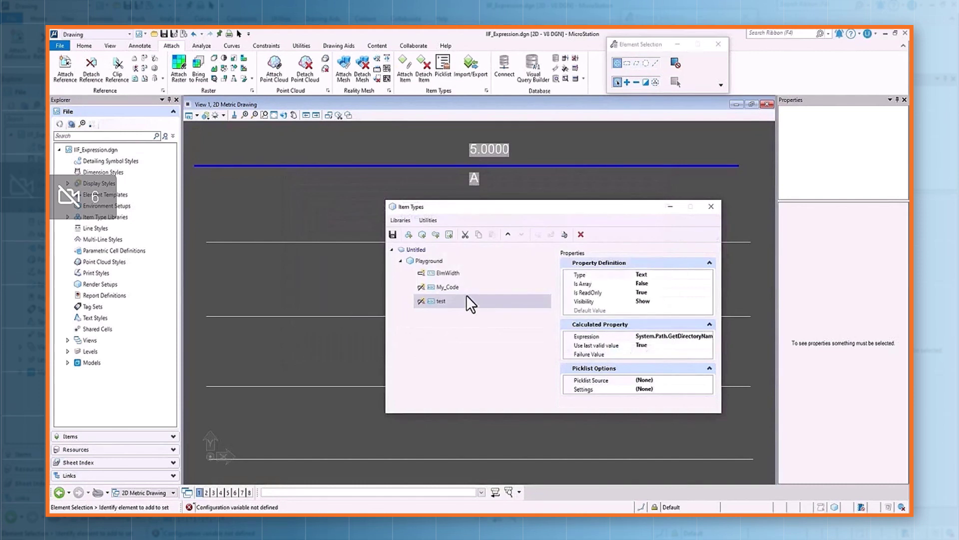
click(393, 234)
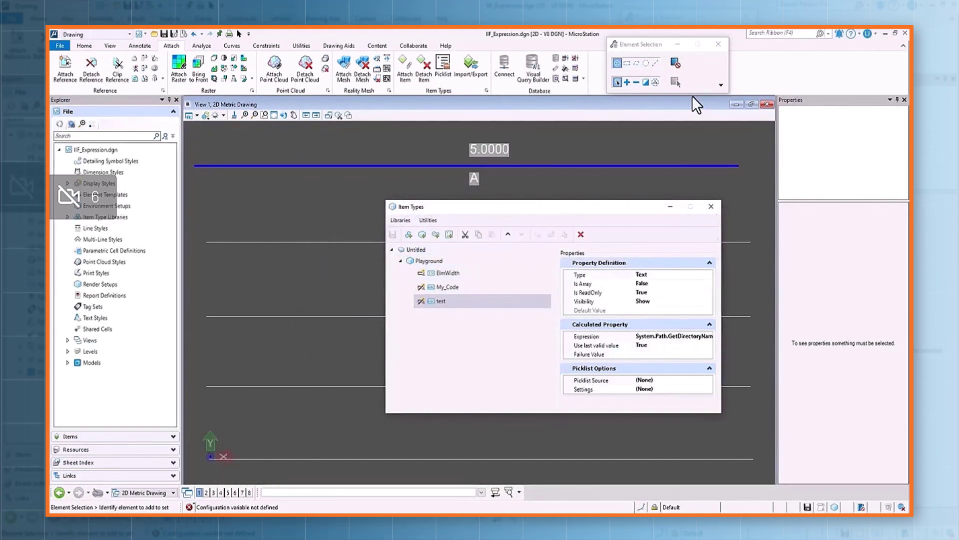
click(839, 157)
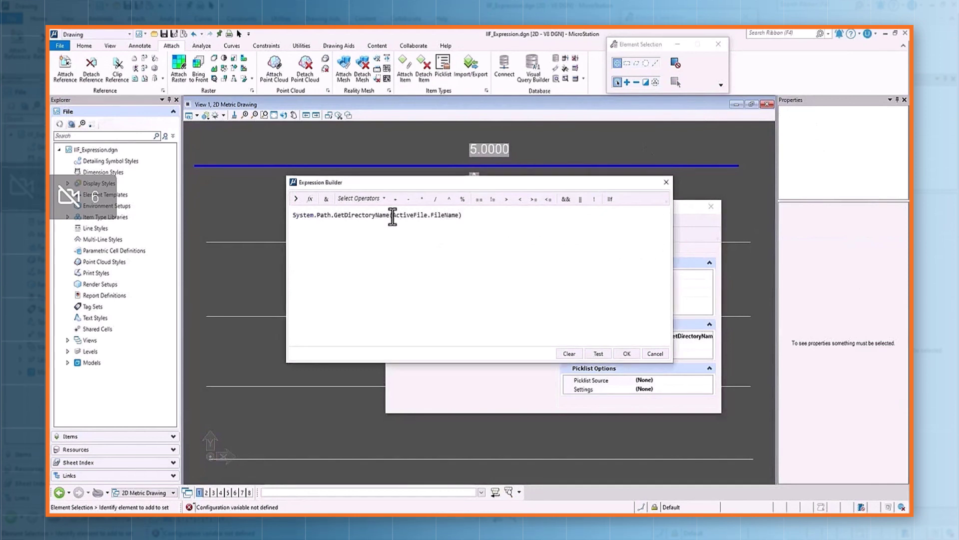
Reduce the test expression to ActiveFile.FileName, validate it, and save the library
drag(393, 220, 297, 224)
key(Delete)
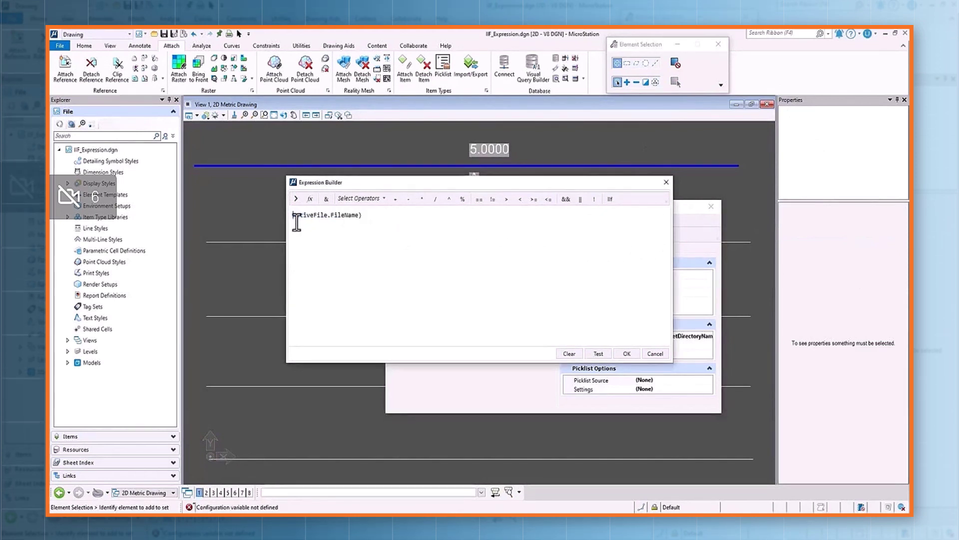
key(BackSpace)
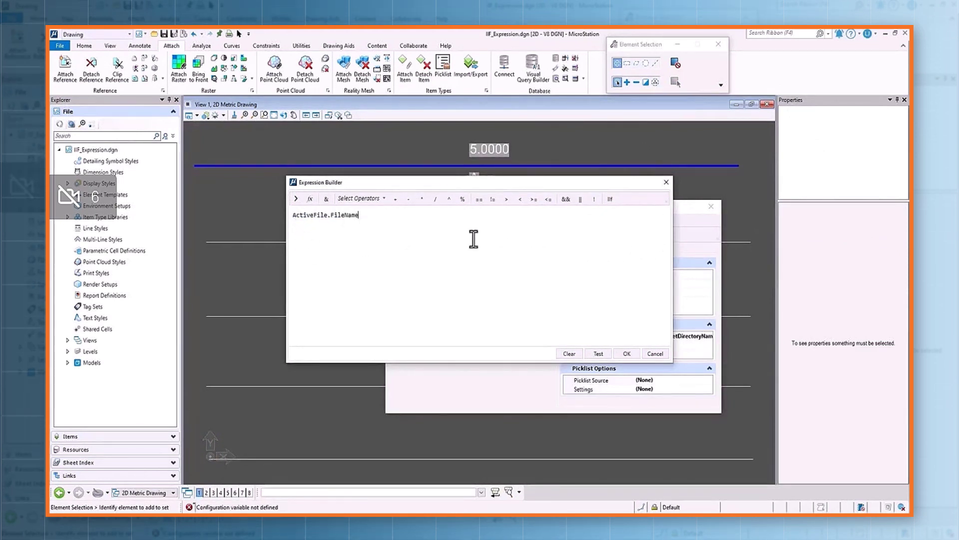
click(598, 352)
click(626, 353)
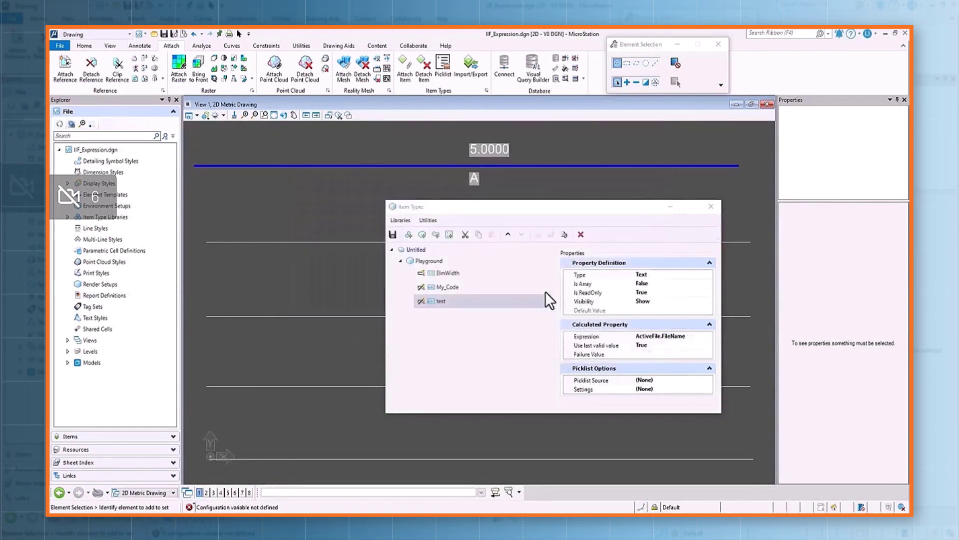
click(394, 236)
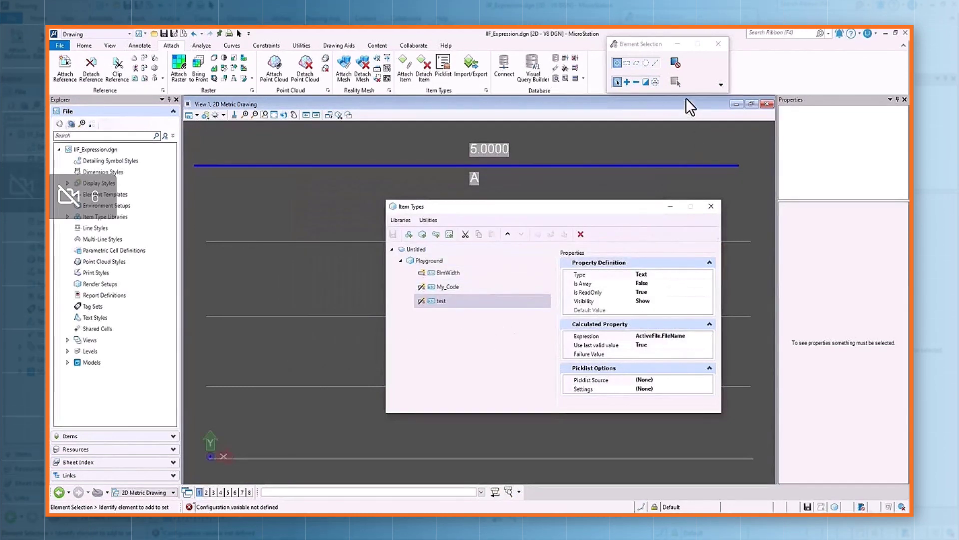
Confirm the line shows the full IIF_Expression.dgn path, then show the function groups
click(729, 166)
click(840, 157)
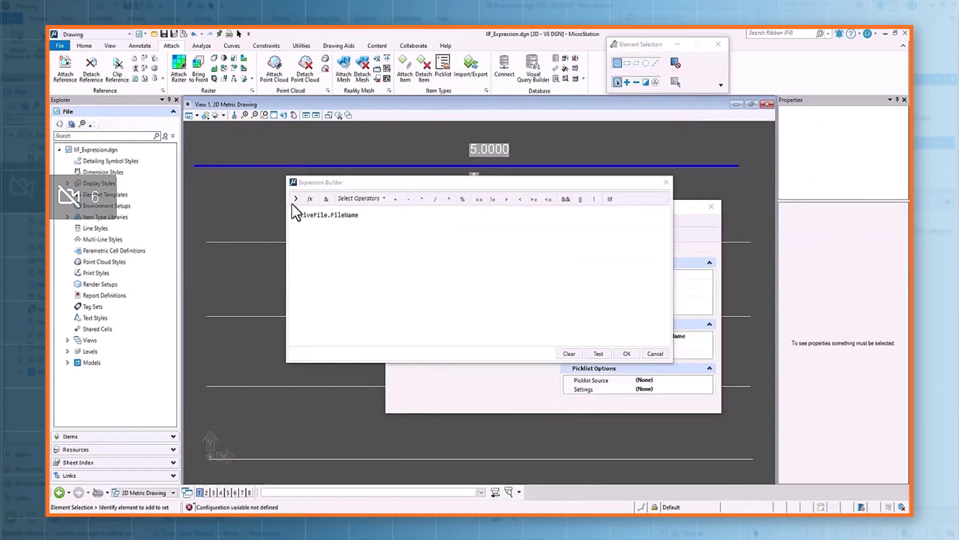
click(296, 199)
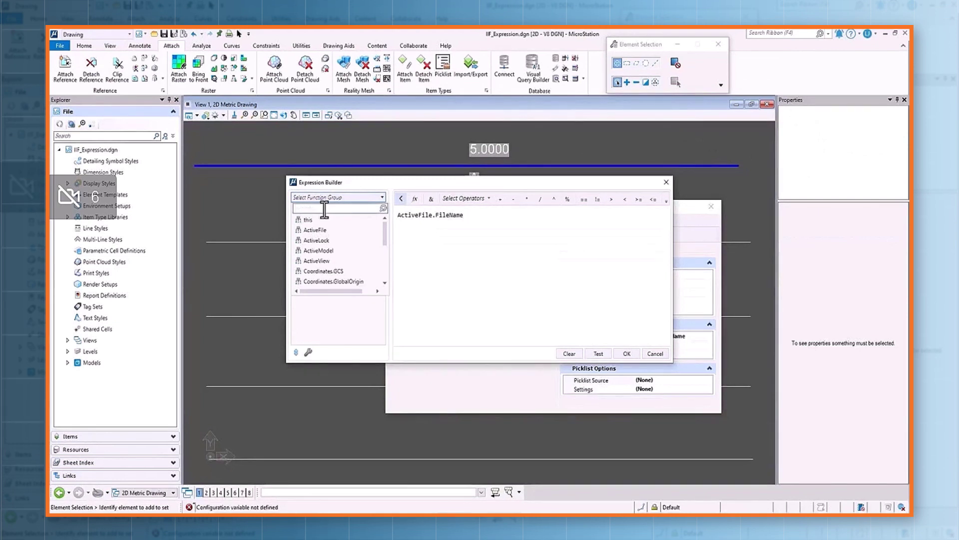
Build the expression System.Path.GetFileName(ActiveFile.FileName) for the test property
text(syst)
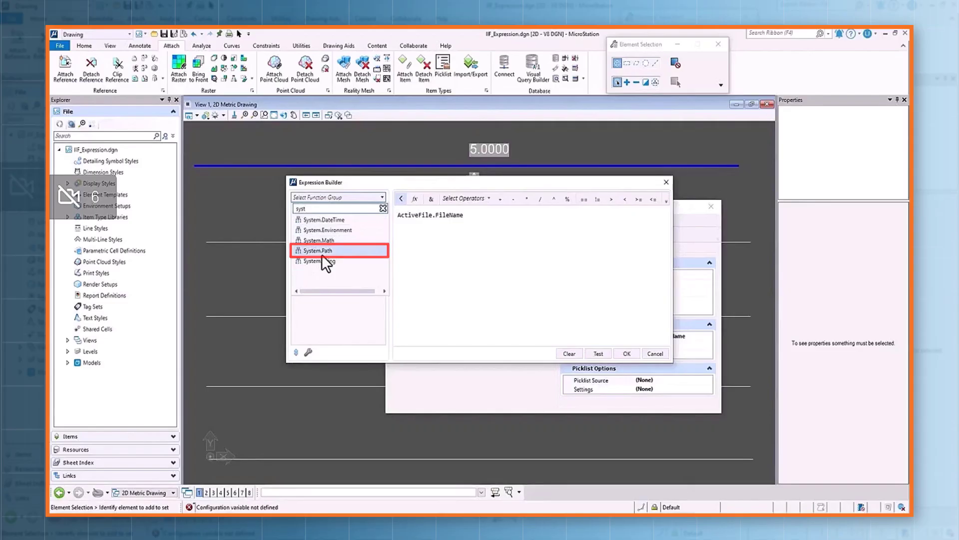
double_click(322, 252)
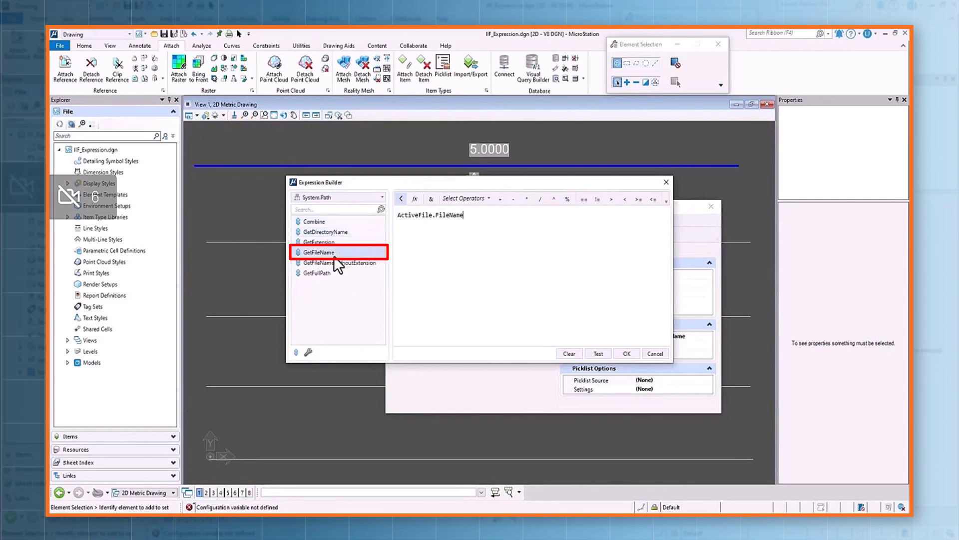
click(333, 254)
double_click(334, 253)
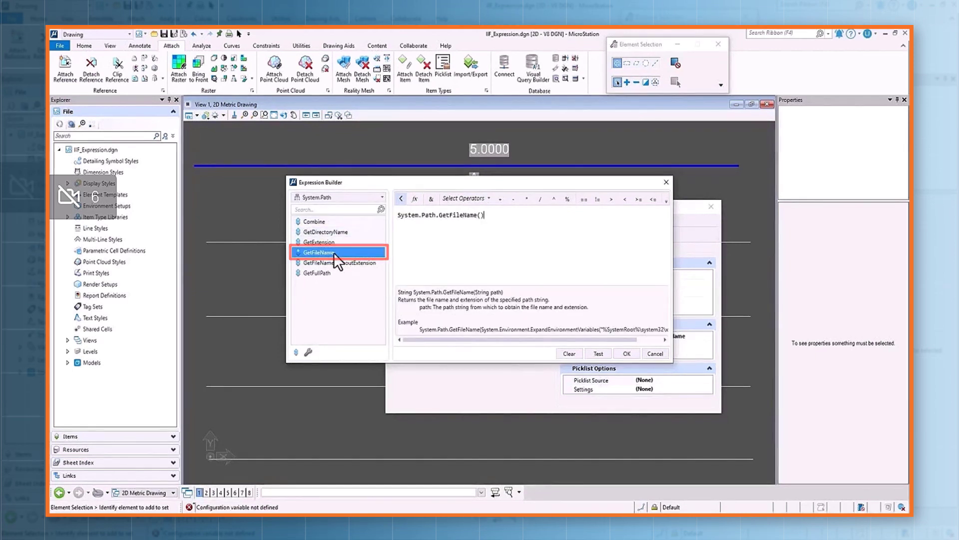
click(480, 215)
text(a)
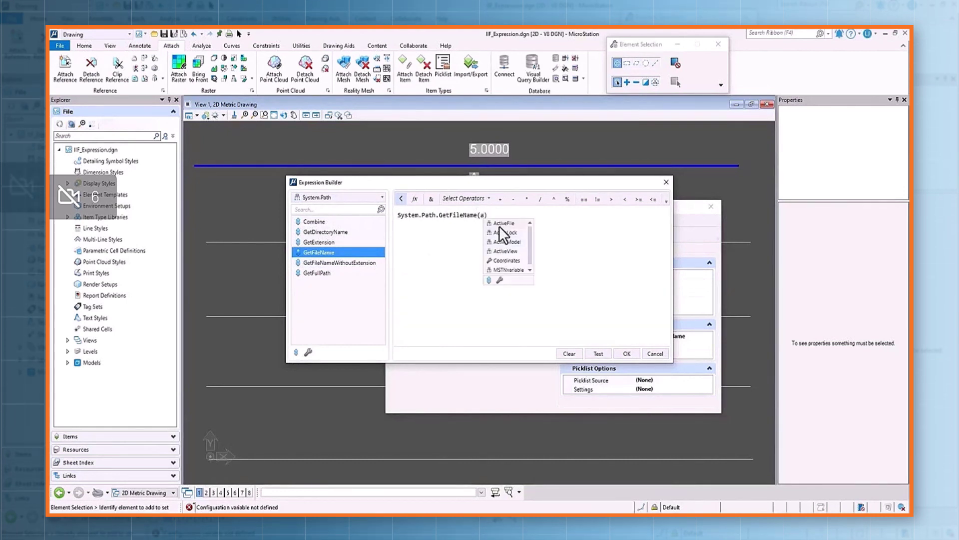
click(500, 224)
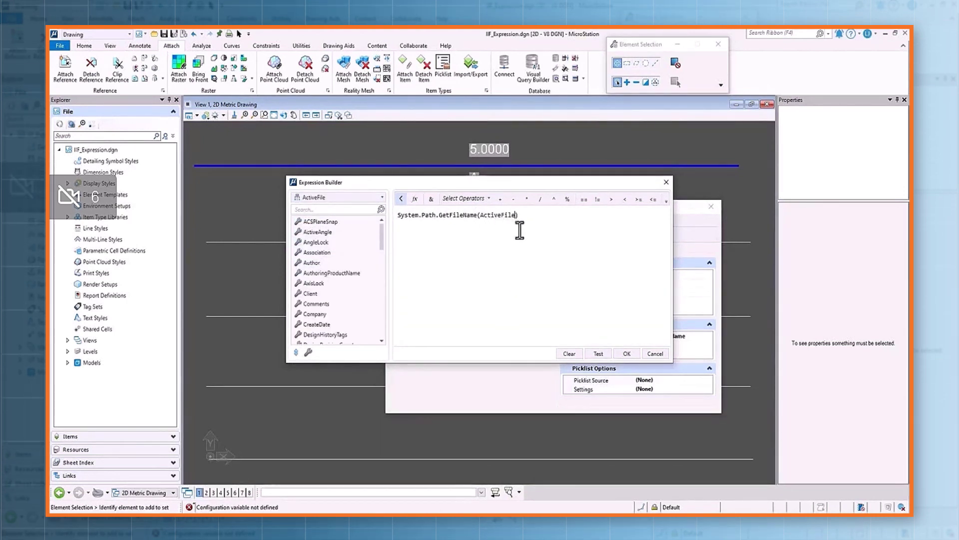
text(.f)
click(540, 223)
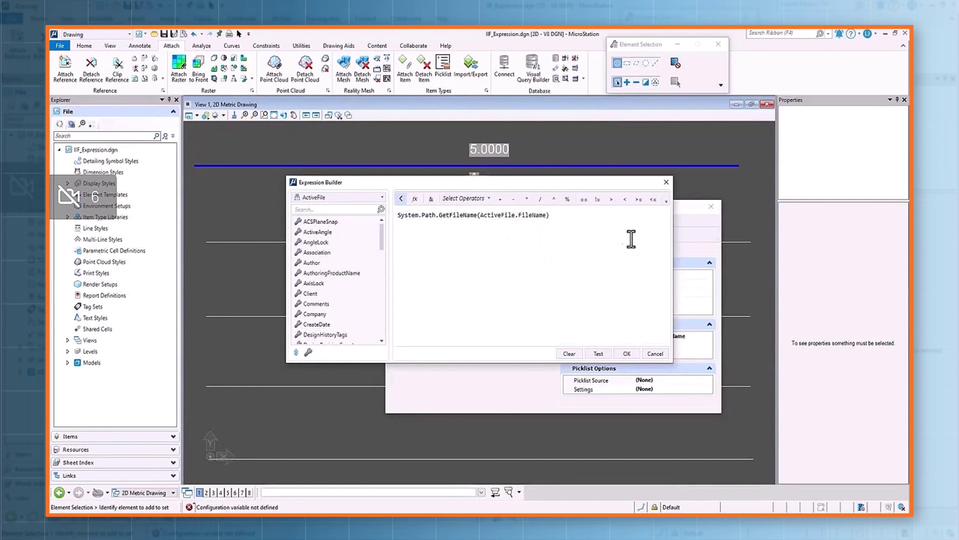
Test, accept and save it, then confirm the line's test value reads IIF_Expression.dgn
click(604, 351)
click(627, 353)
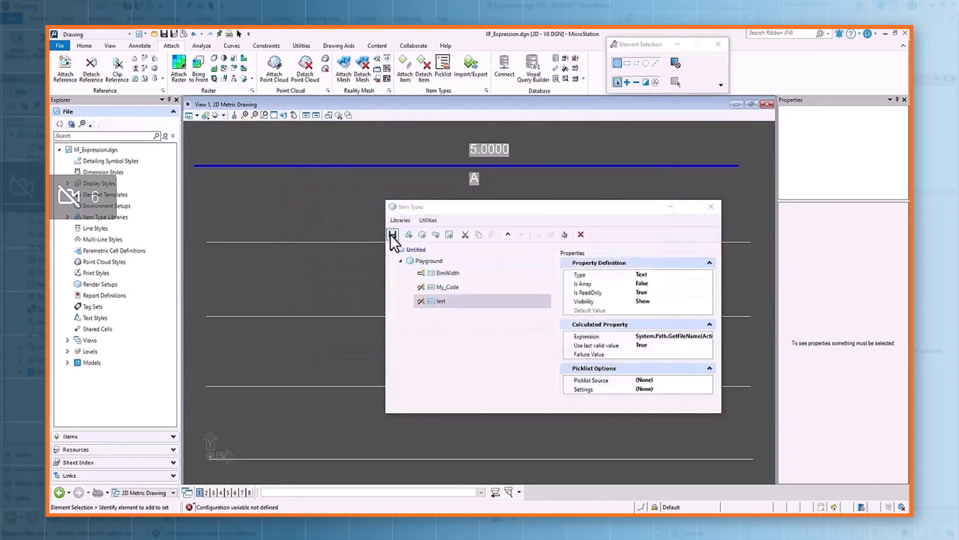
click(392, 234)
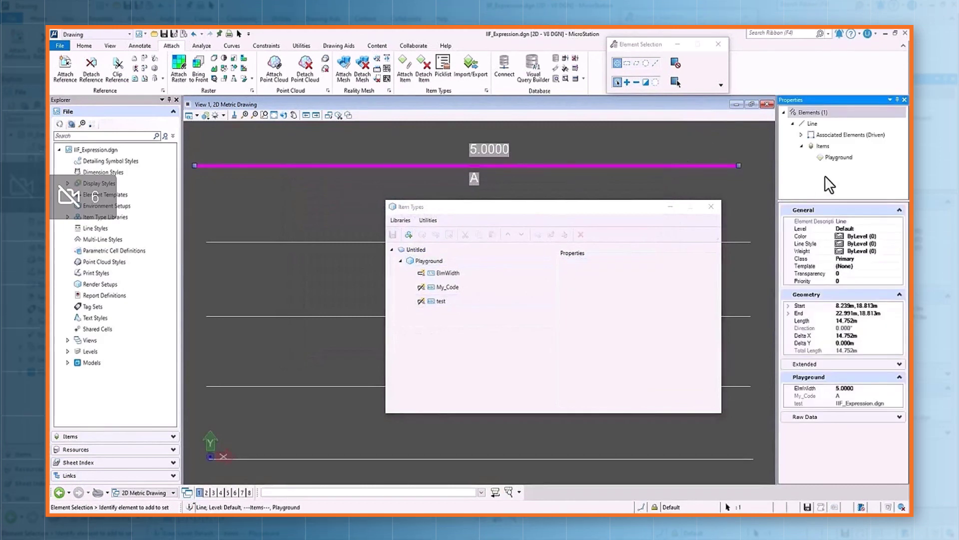
click(837, 158)
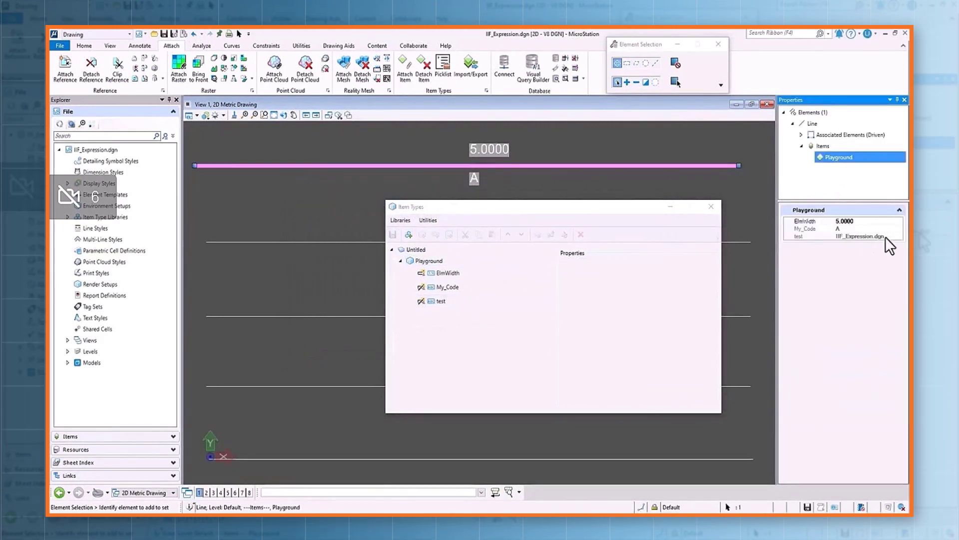
click(854, 237)
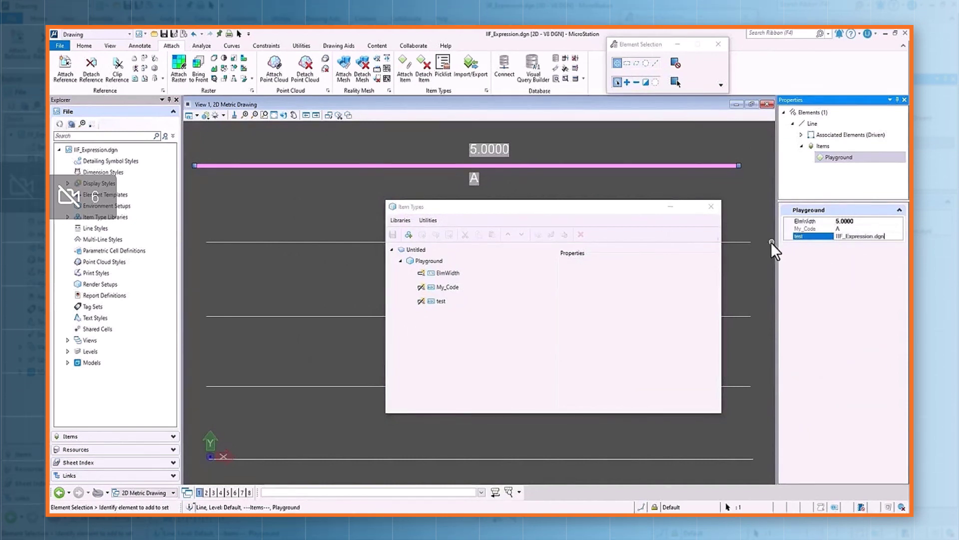
click(741, 190)
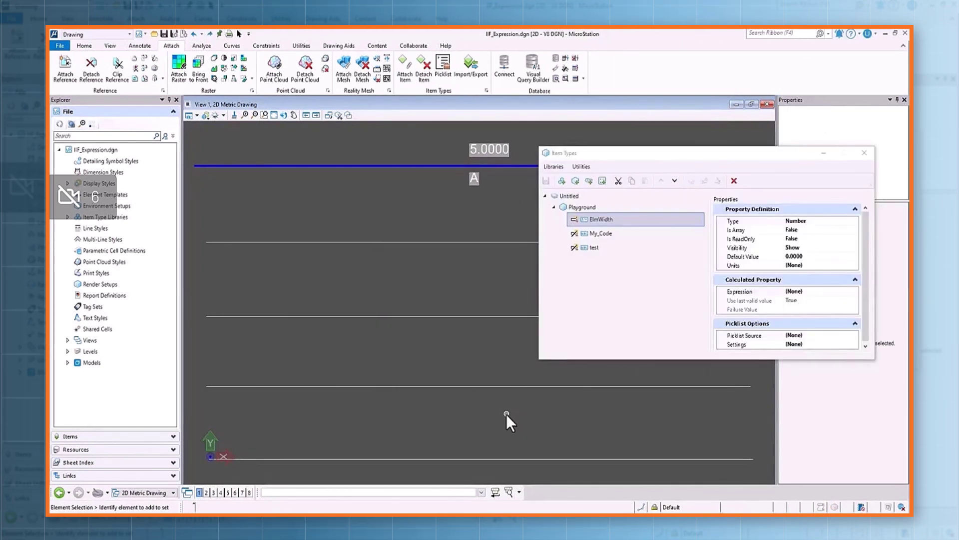
Read My_Code's nested IIF expression grading ElmWidth into A–D, then cancel without changes
click(608, 233)
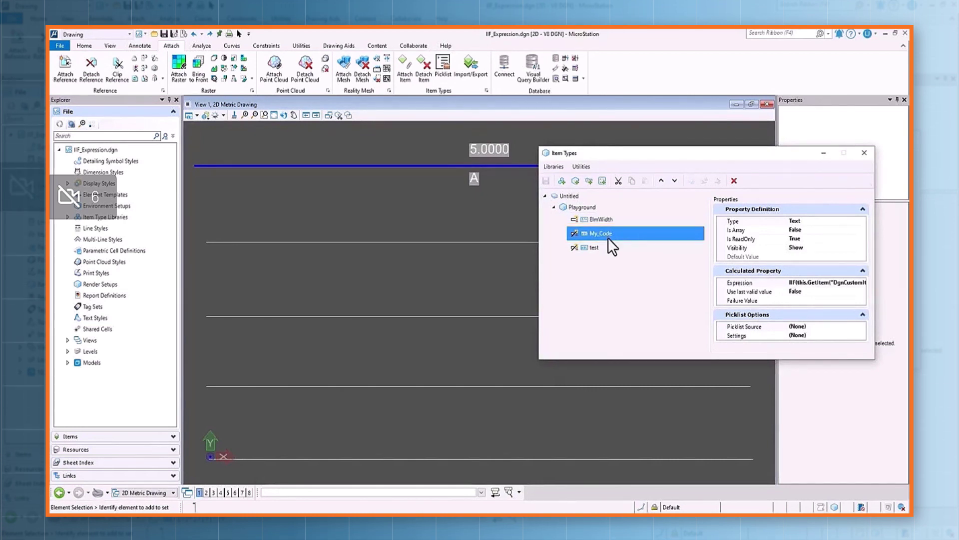
click(865, 282)
click(862, 282)
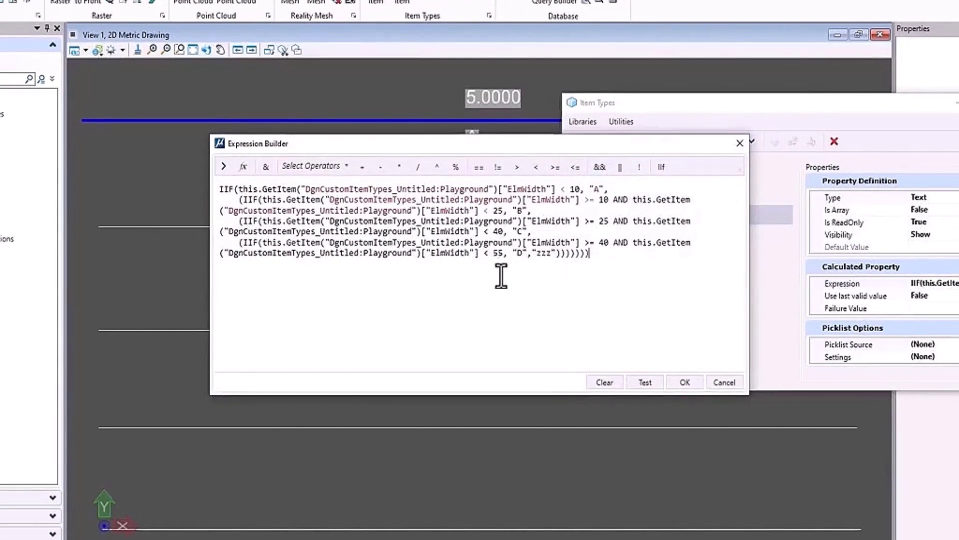
double_click(277, 190)
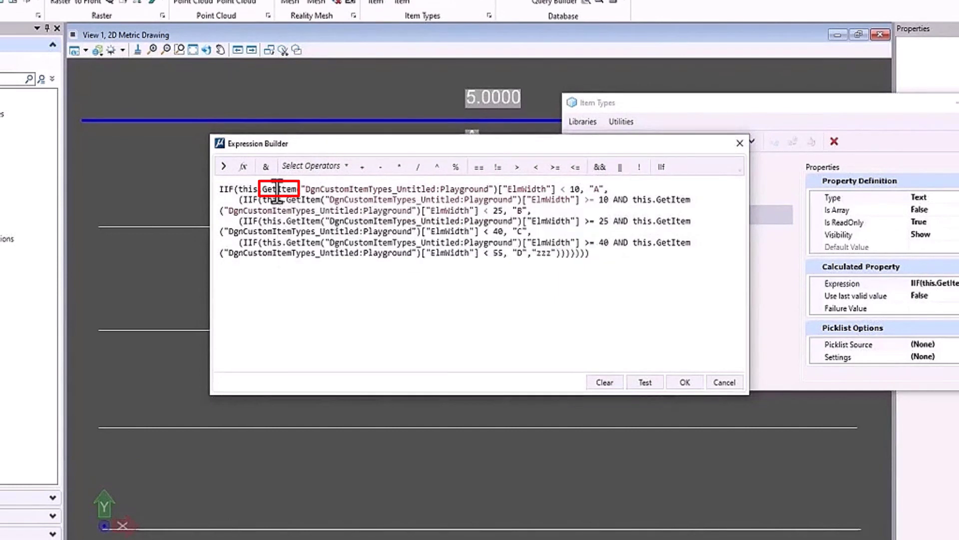
click(331, 295)
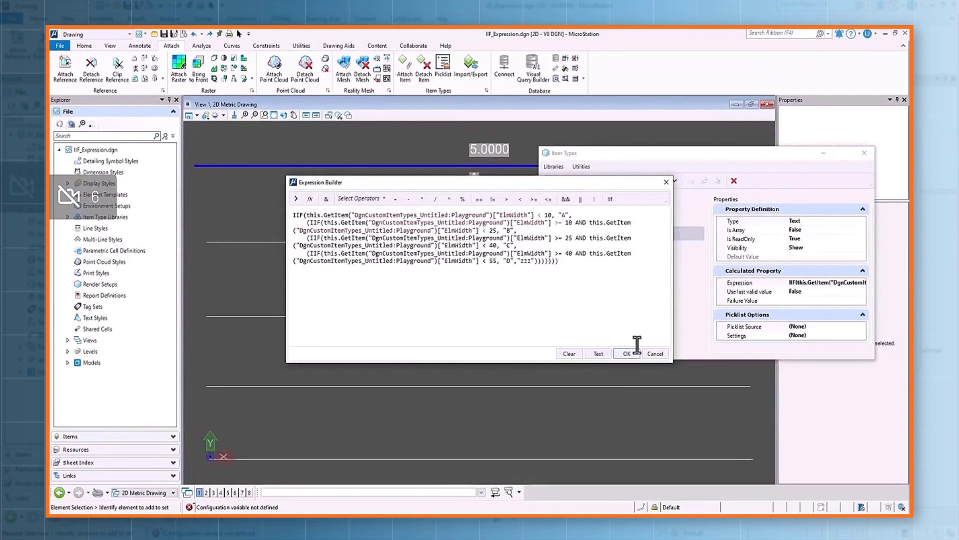
click(653, 353)
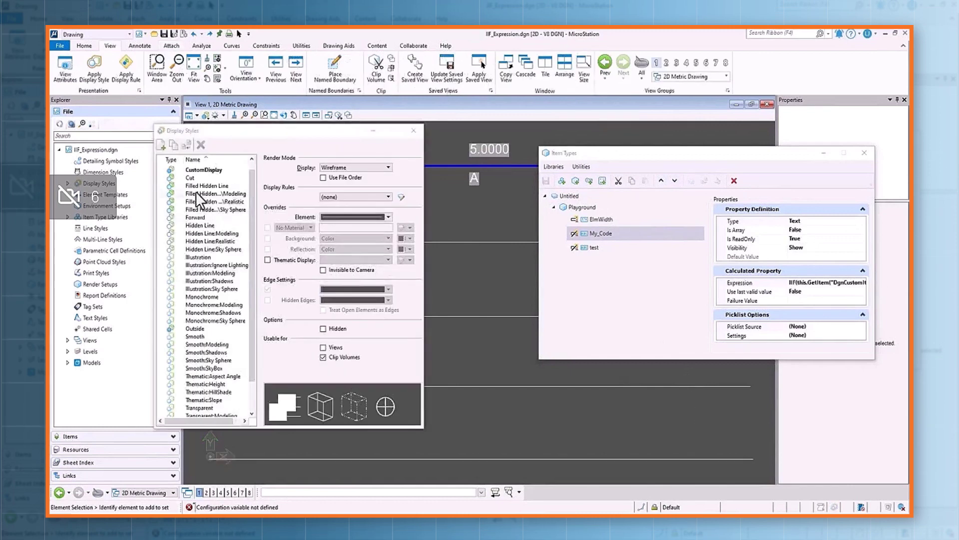
Apply CustomDisplay with DR_Lines, then attach Playground items with ElmWidth 11 and 28 to two lines
click(203, 170)
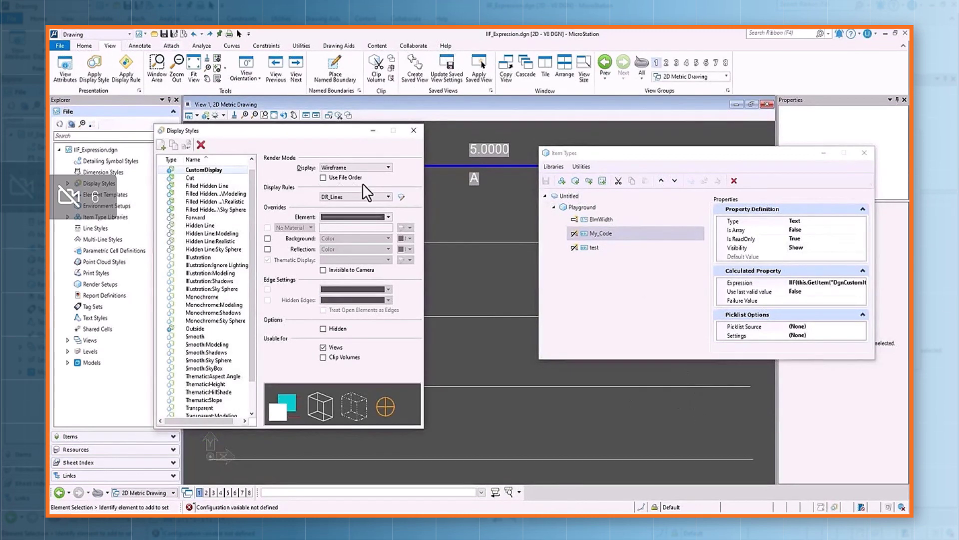
click(401, 197)
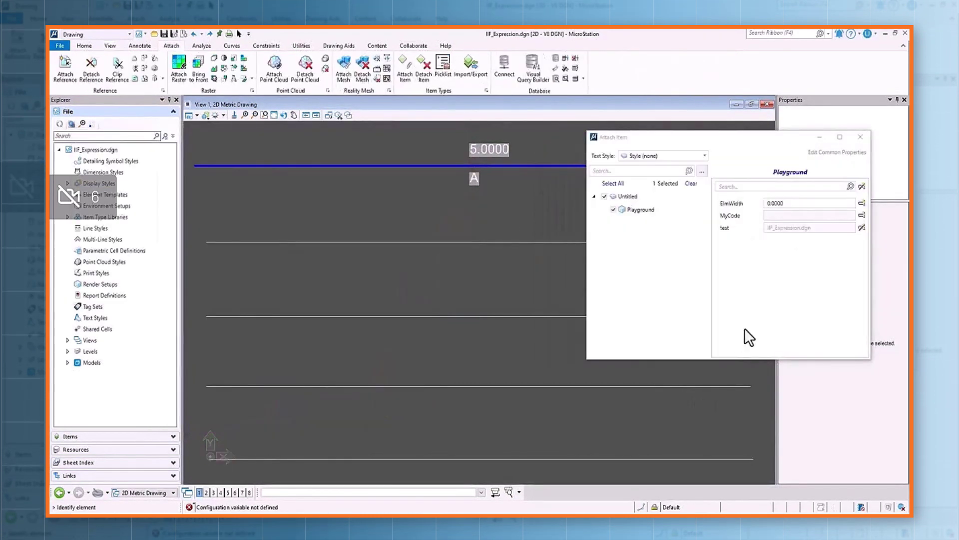
double_click(773, 204)
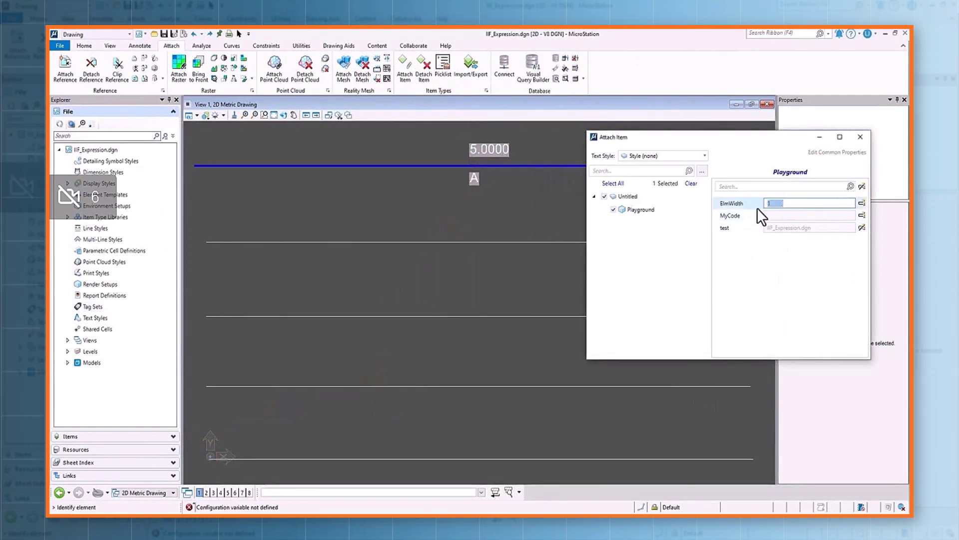
text(11)
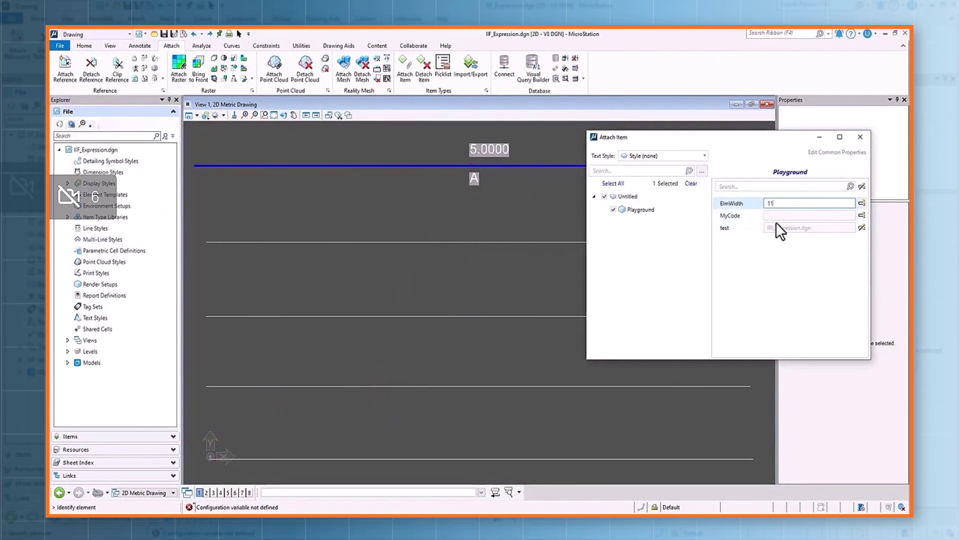
click(487, 243)
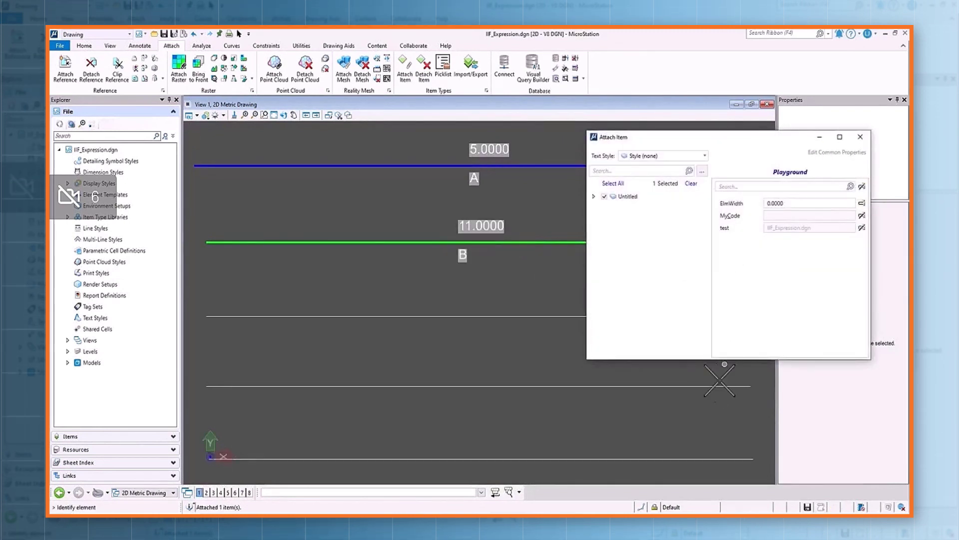
click(793, 202)
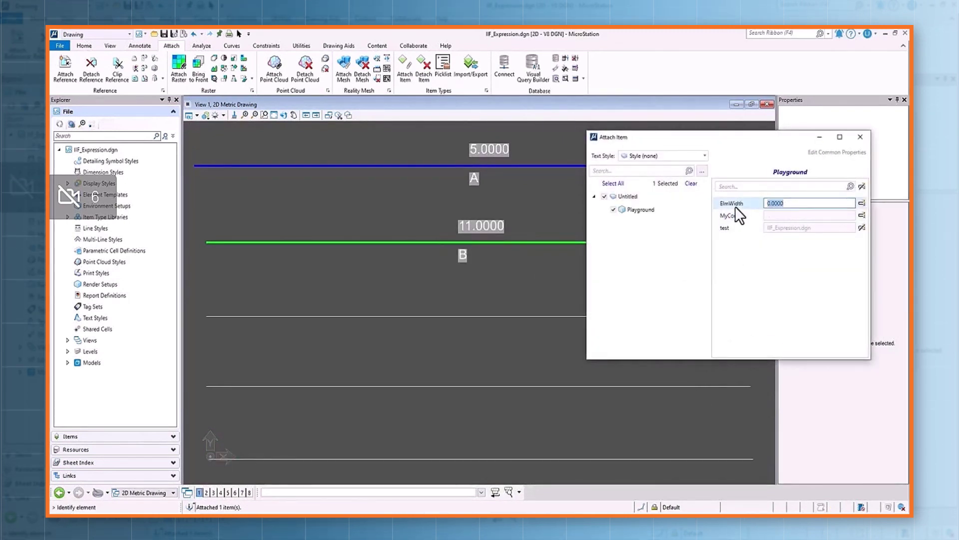
text(28)
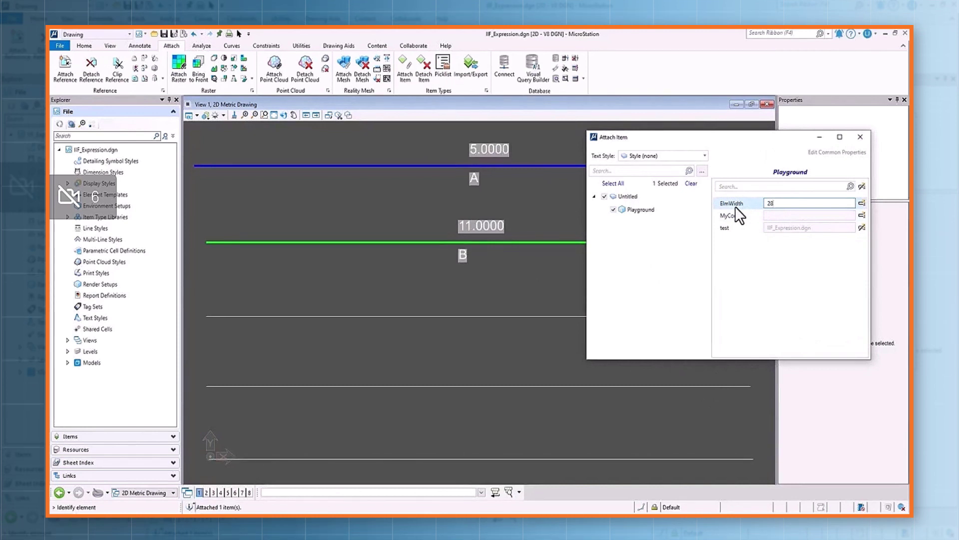
key(Tab)
click(488, 317)
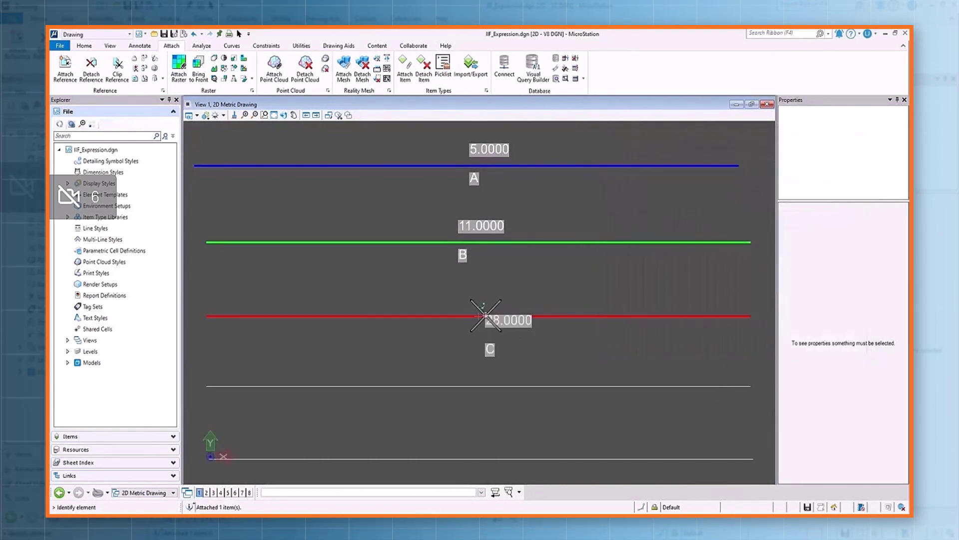
Attach Playground items with ElmWidth 42 to the fourth line and 68 to the bottom magenta line
click(464, 299)
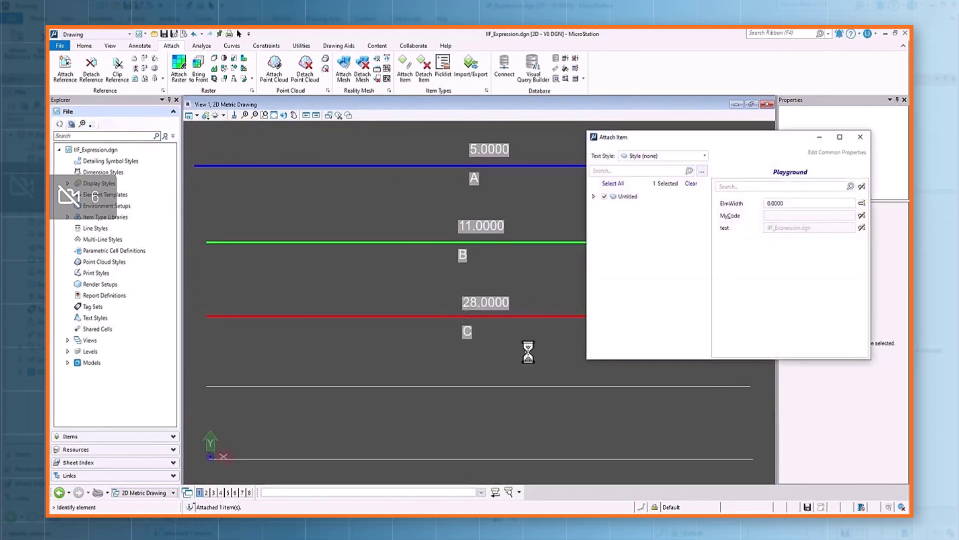
click(695, 398)
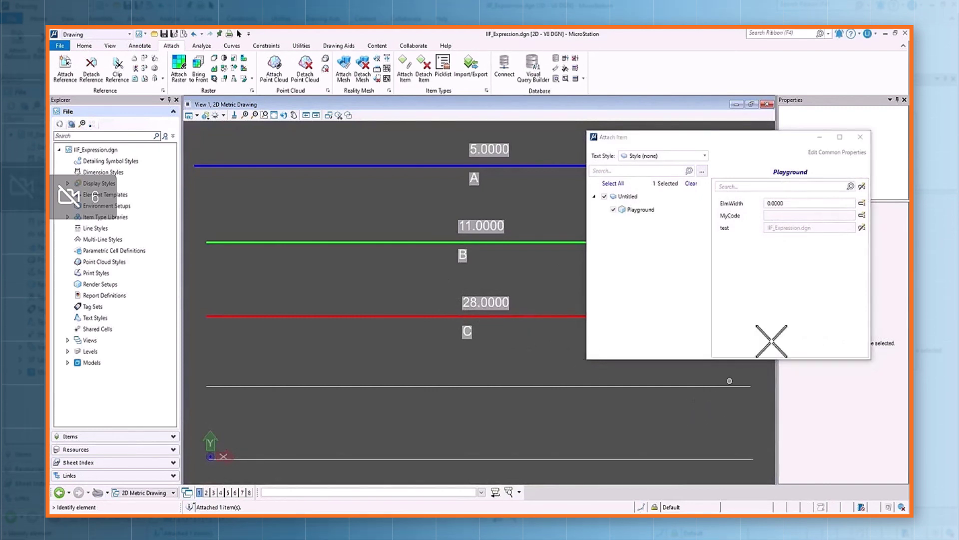
click(756, 203)
text(42)
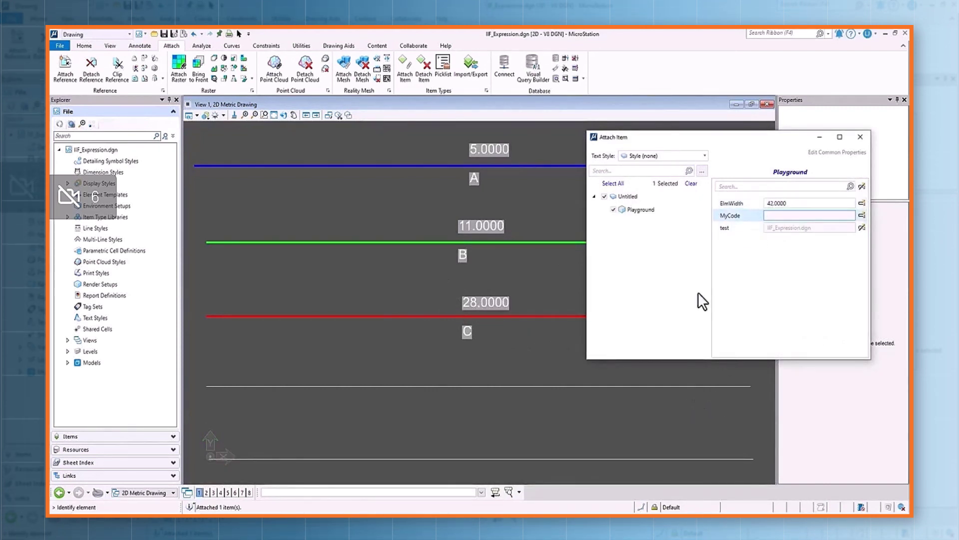
key(Tab)
click(475, 386)
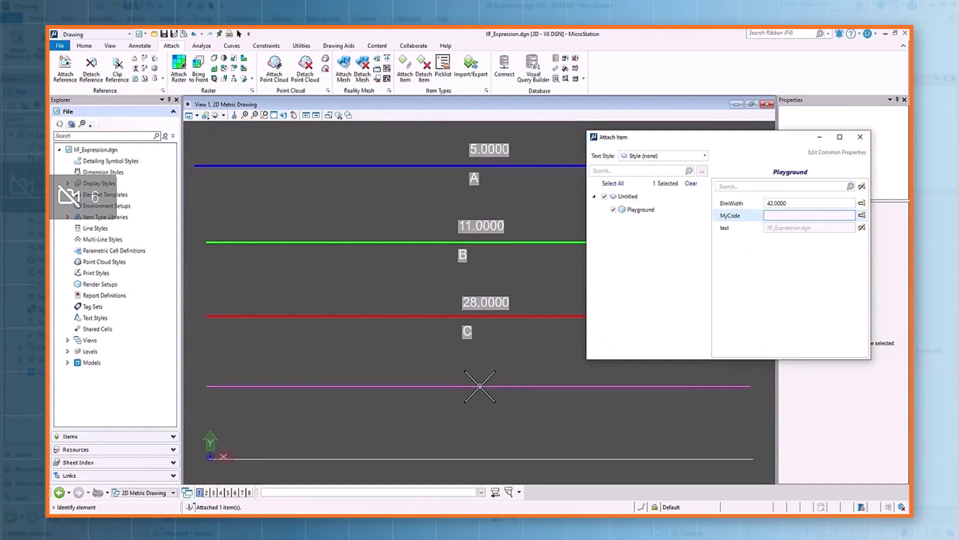
click(473, 376)
click(459, 366)
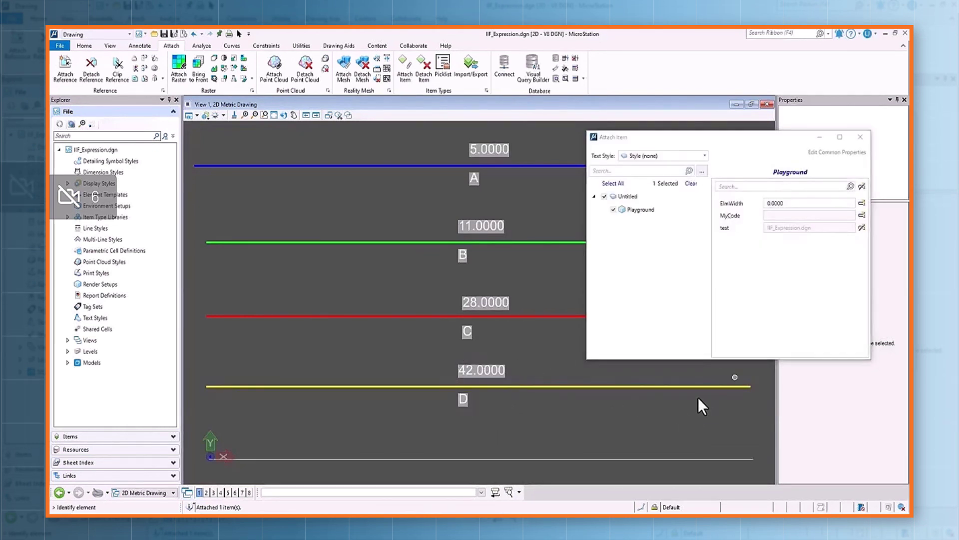
click(793, 203)
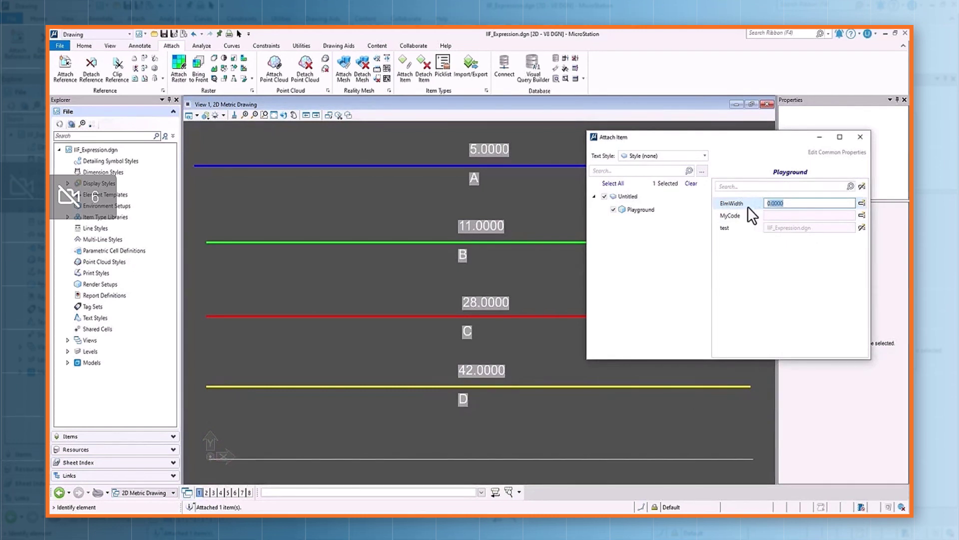
text(68)
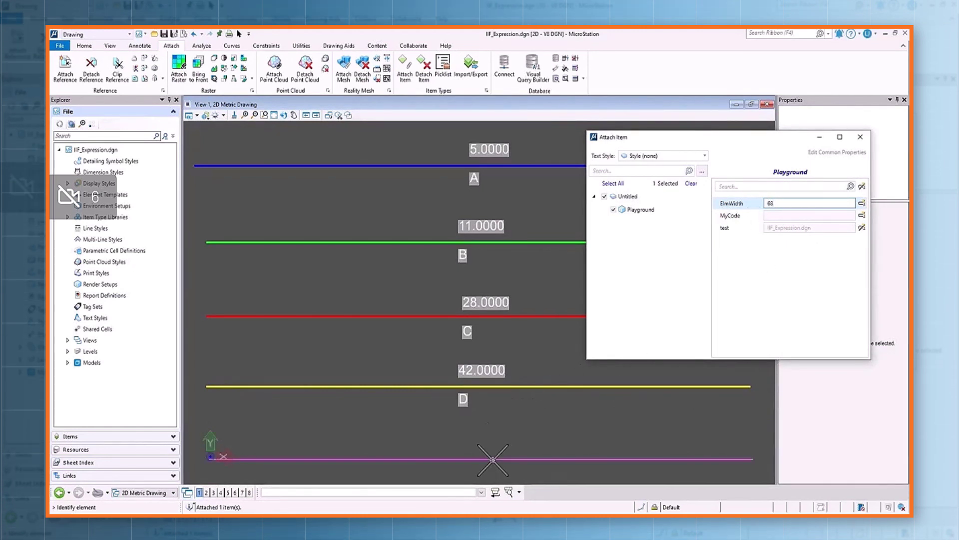
click(493, 459)
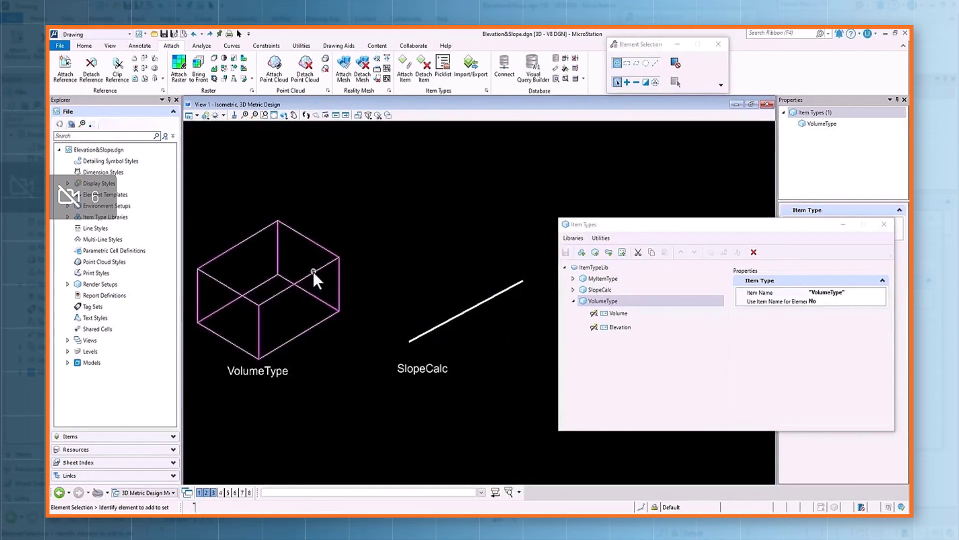
Review the Volume and Elevation expressions, then run Analyze Element on the box to see its range
click(619, 314)
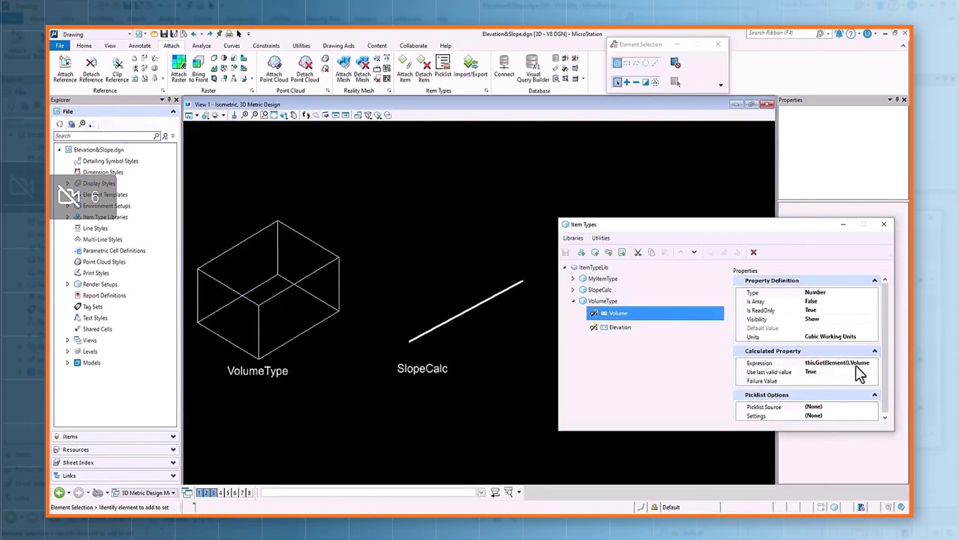
click(624, 328)
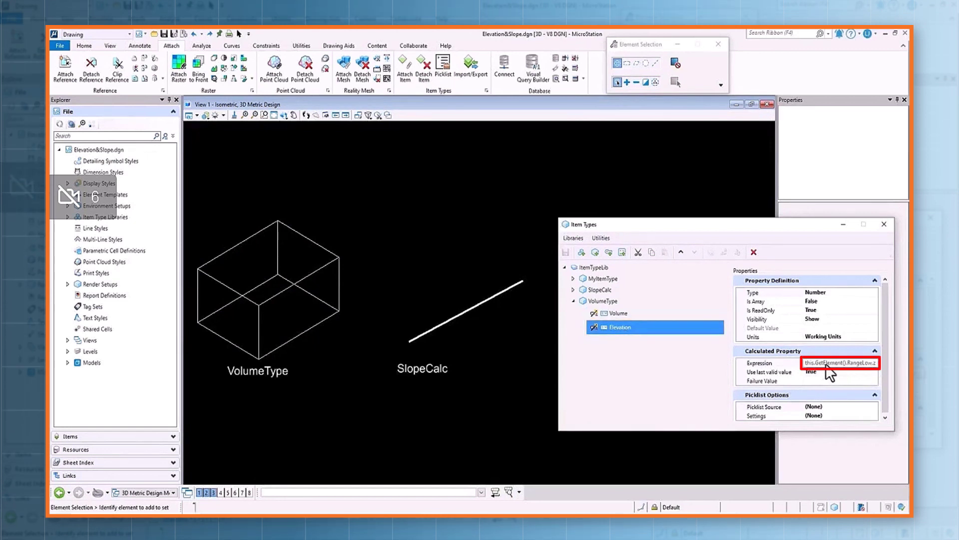
click(441, 494)
text(analyze element)
key(Return)
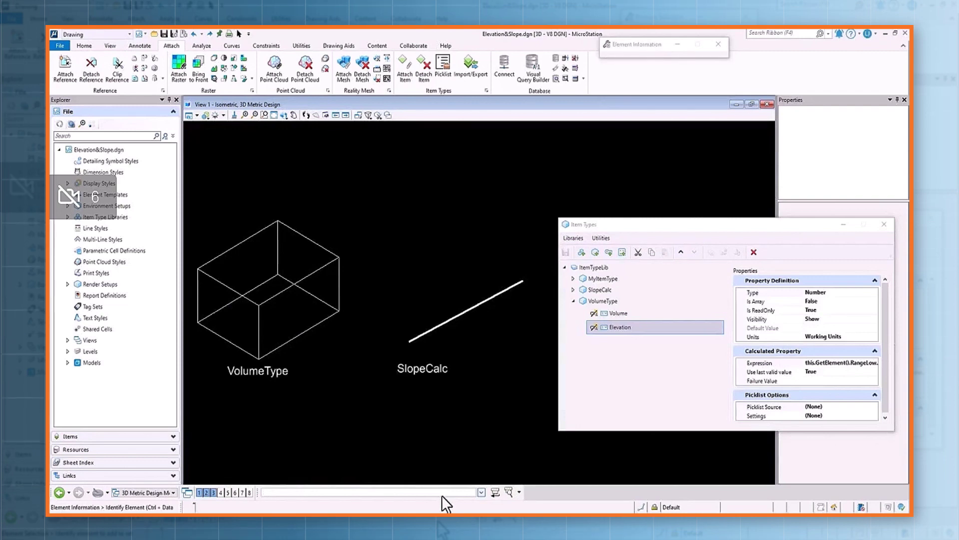
click(350, 272)
click(460, 156)
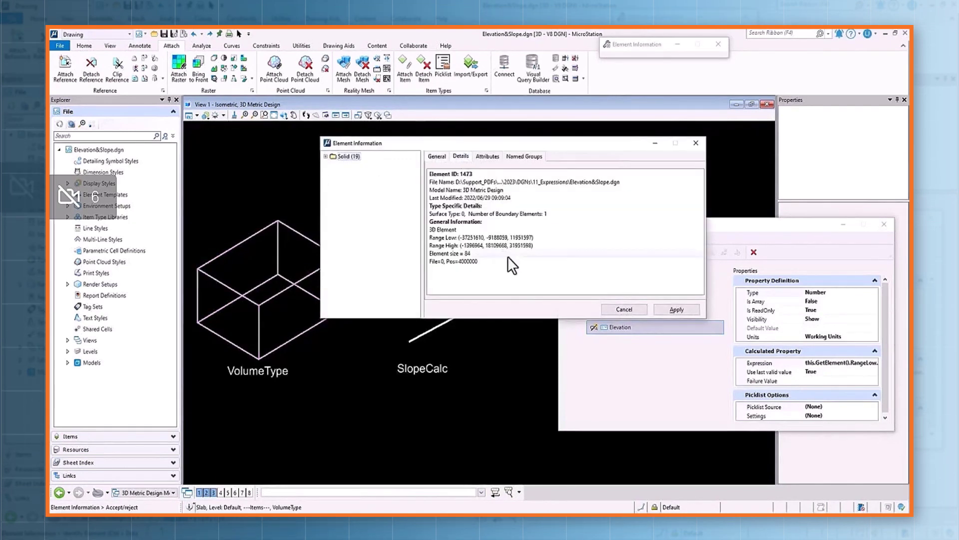
click(624, 309)
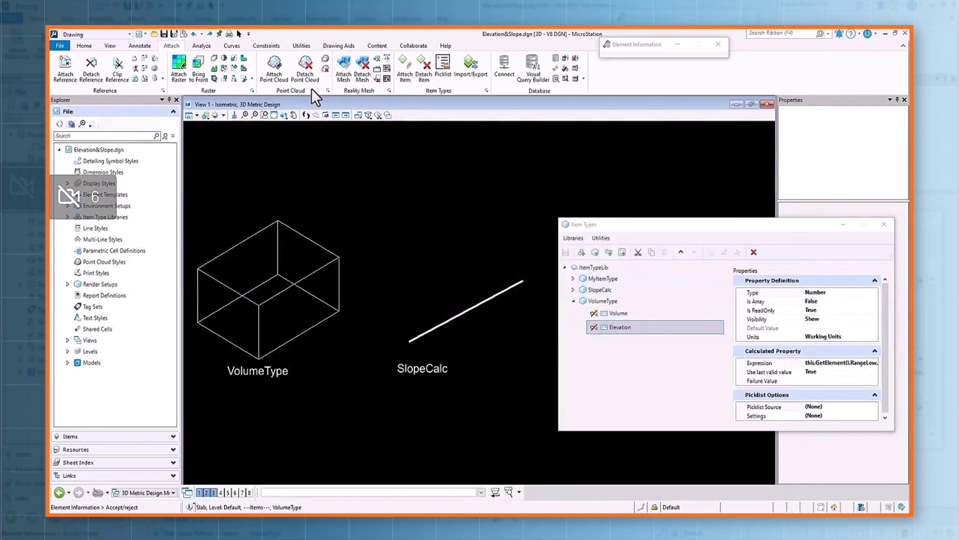
Select the box and show its calculated VolumeType Volume and Elevation values in Properties
click(240, 33)
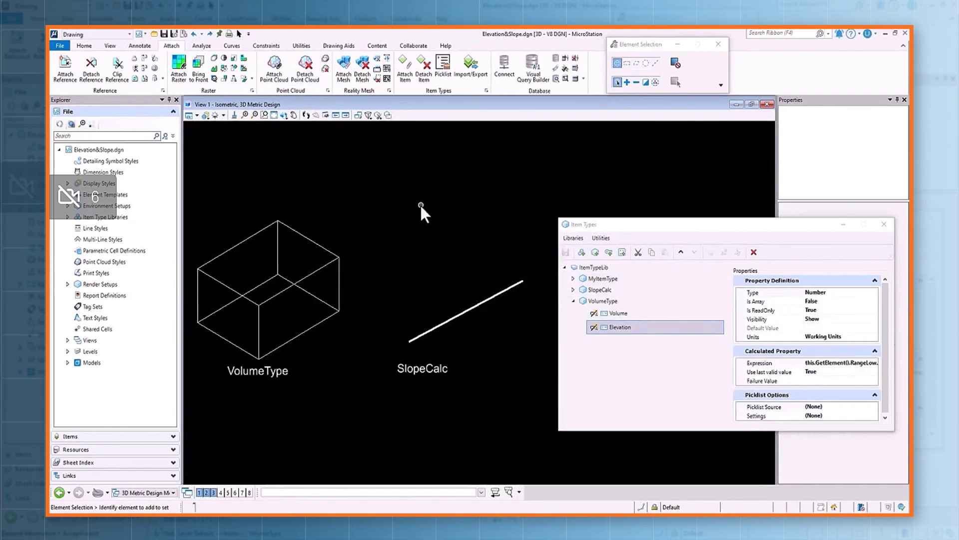
click(327, 265)
click(801, 134)
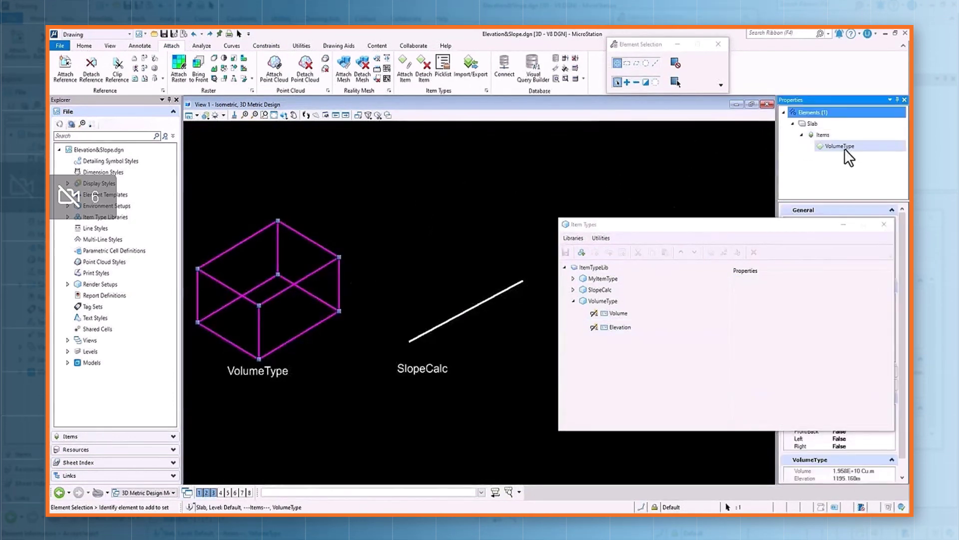
click(841, 147)
drag(802, 226, 636, 164)
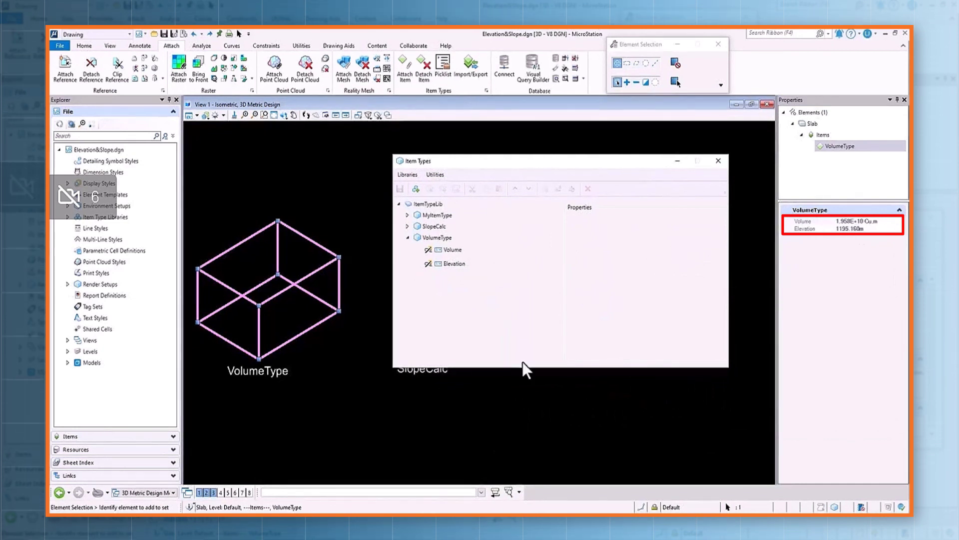
click(535, 382)
drag(558, 164, 703, 149)
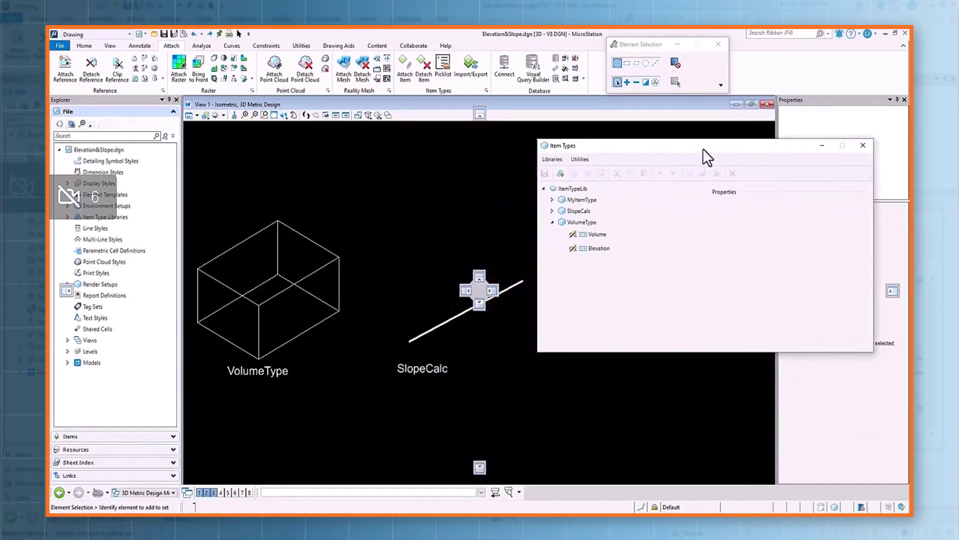
Review SlopeCalc's Start, End and Slope expressions, close Item Types, and select the line showing Slope 13.9992
click(553, 211)
click(585, 212)
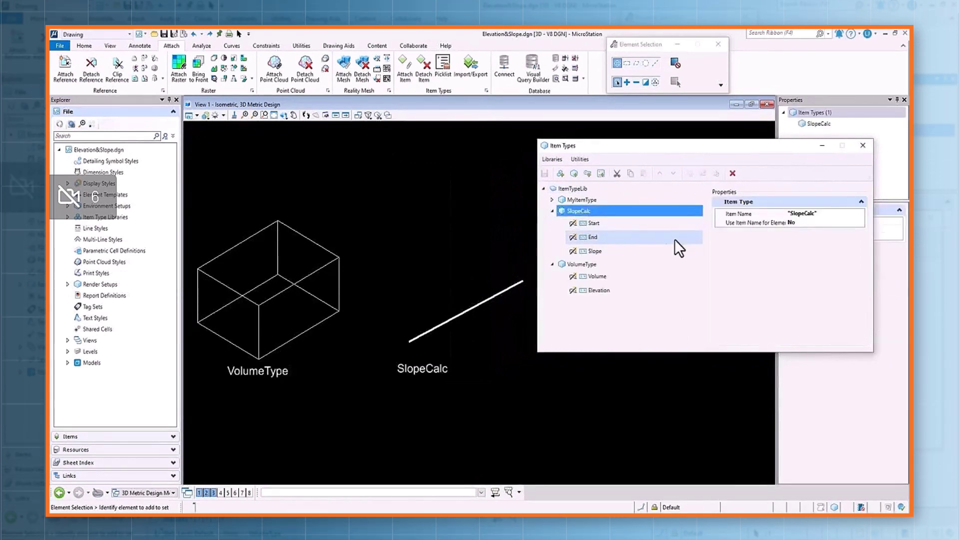
click(601, 223)
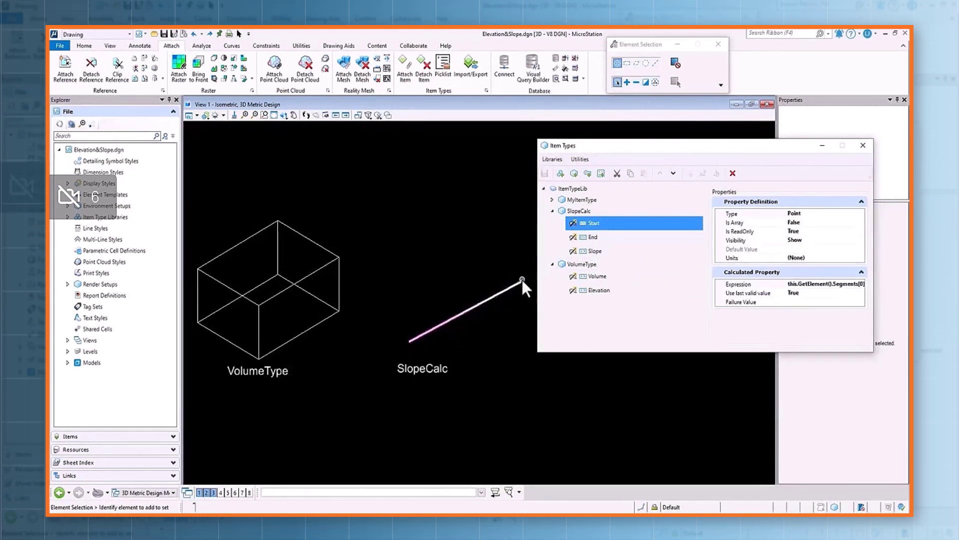
click(589, 236)
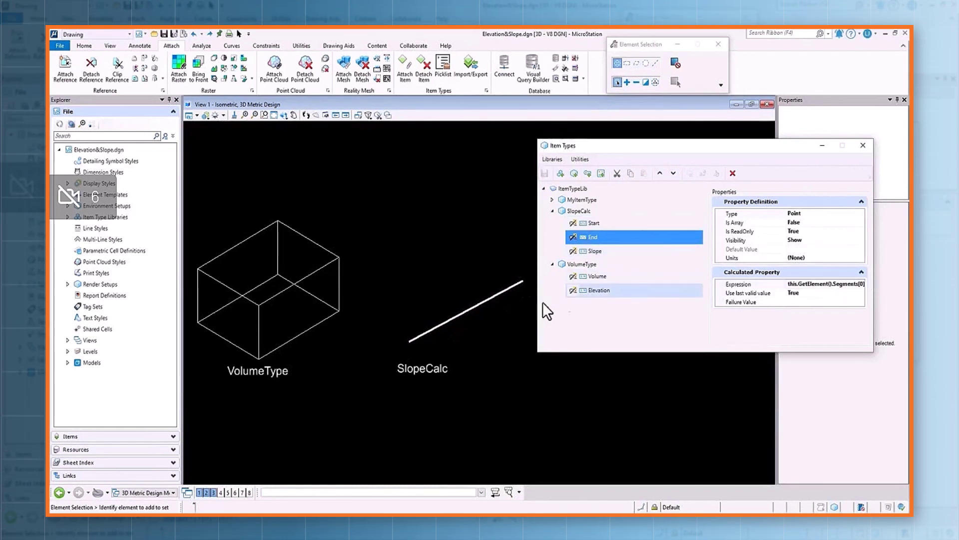
click(614, 251)
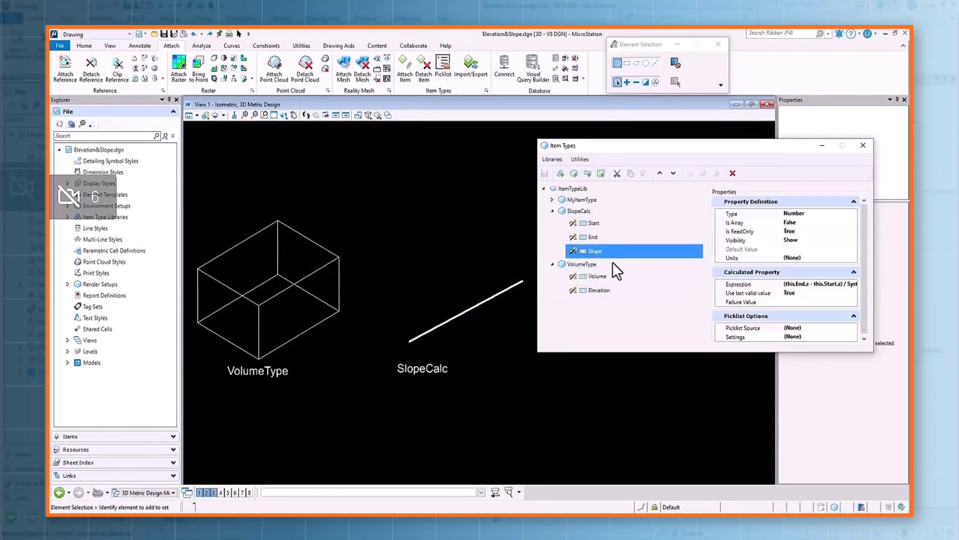
click(817, 283)
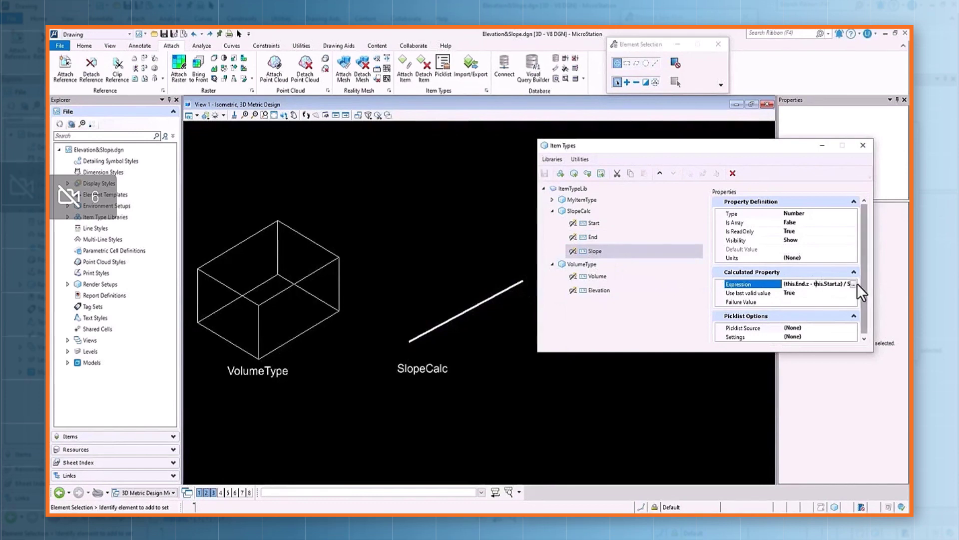
click(854, 284)
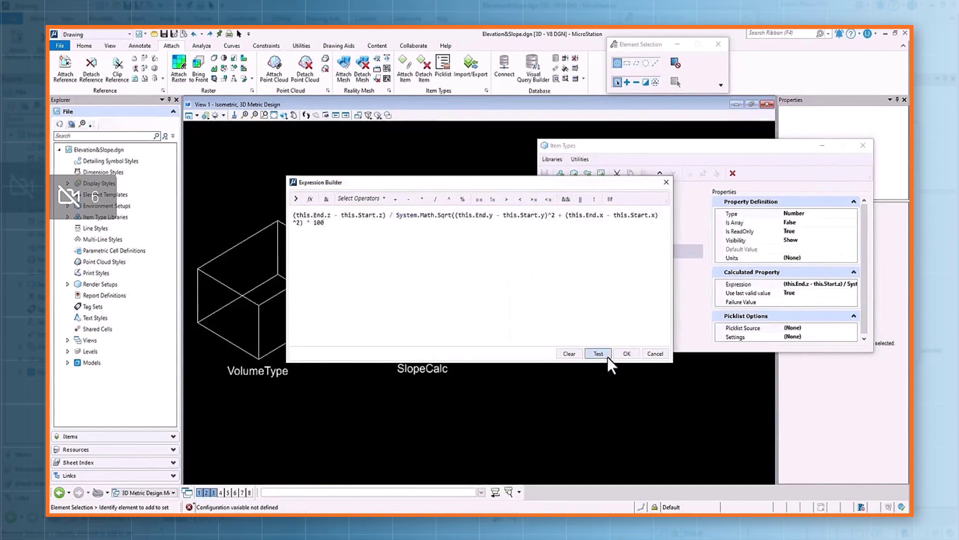
click(655, 353)
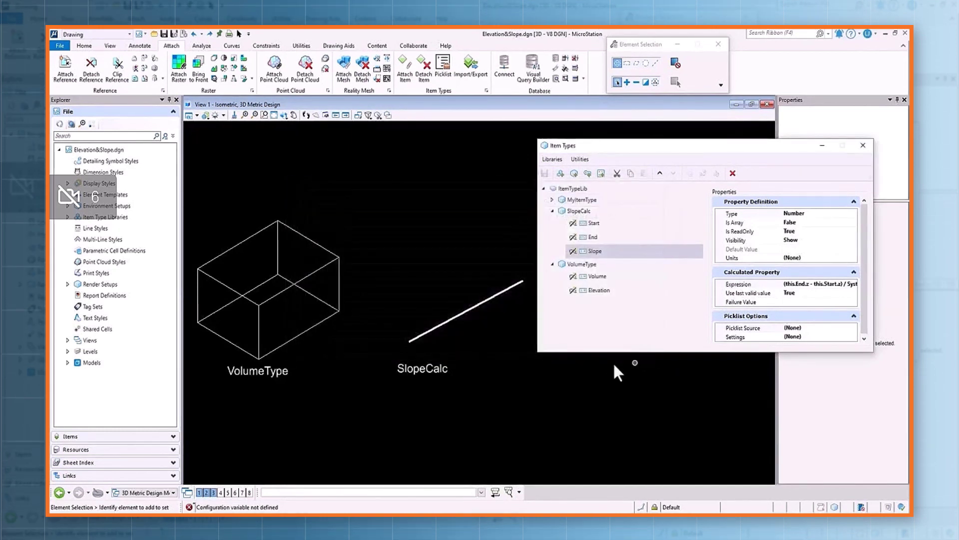
click(864, 146)
click(517, 283)
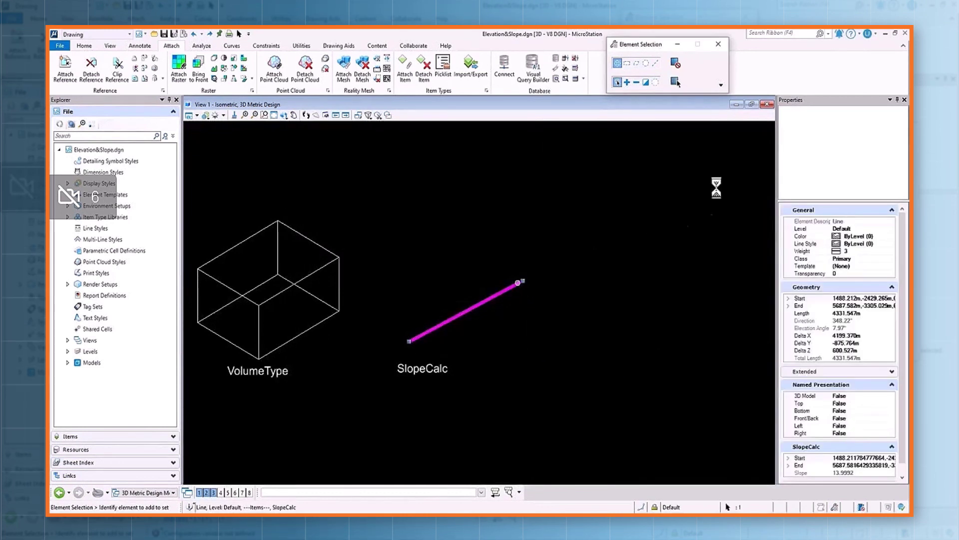
Check the line's SlopeCalc Slope of 13.9992, then move its upper endpoint further right and lower
click(801, 136)
click(839, 149)
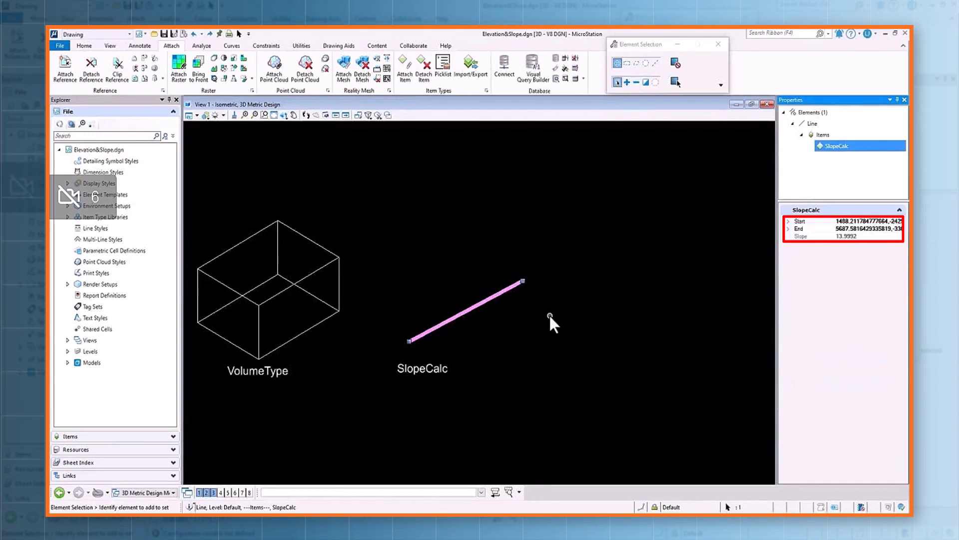
click(85, 47)
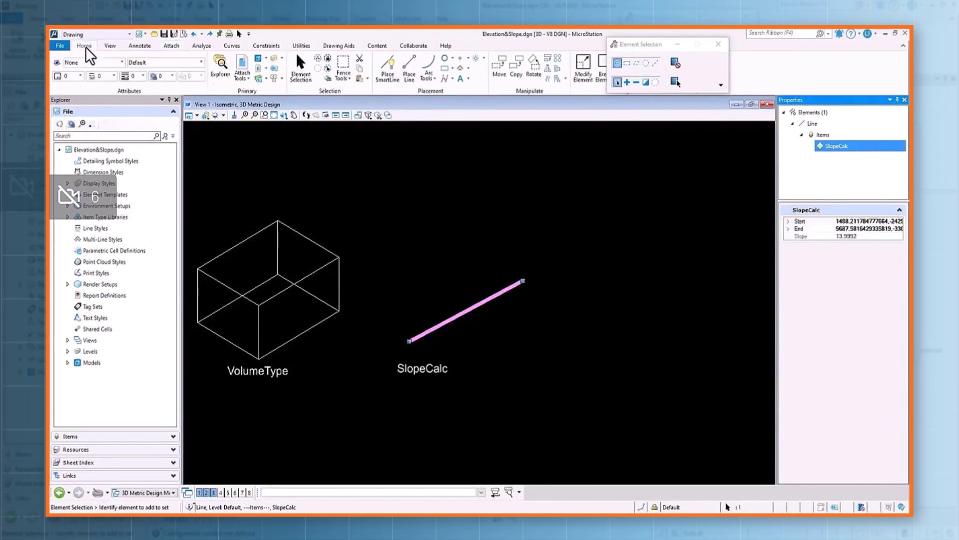
click(577, 149)
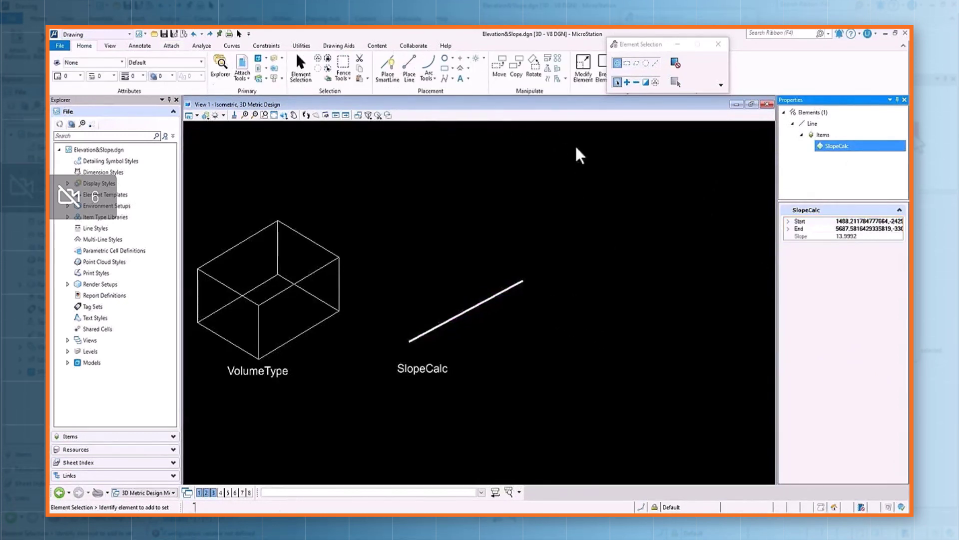
click(583, 67)
click(531, 295)
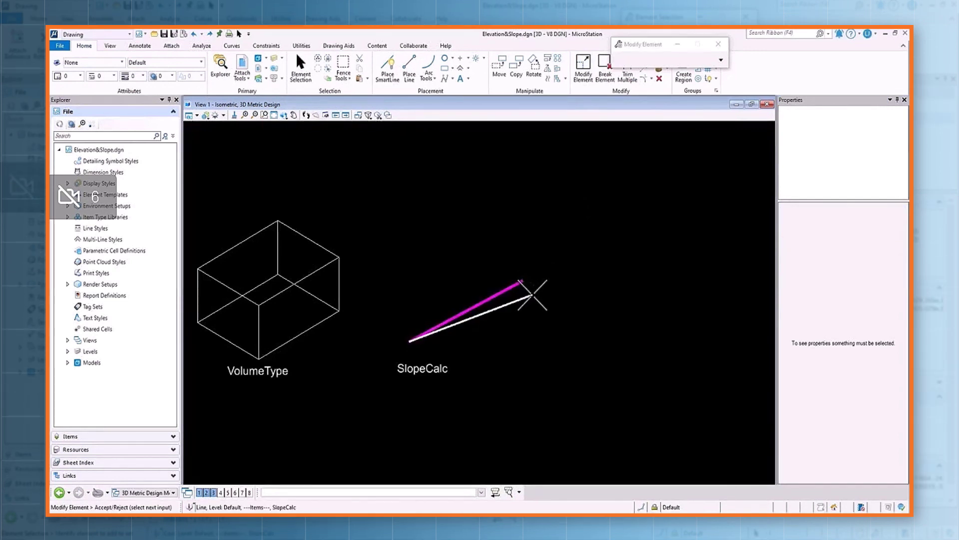
click(532, 294)
Reselect the modified line to confirm its SlopeCalc Slope now reads 47.6854, then deselect it
click(297, 62)
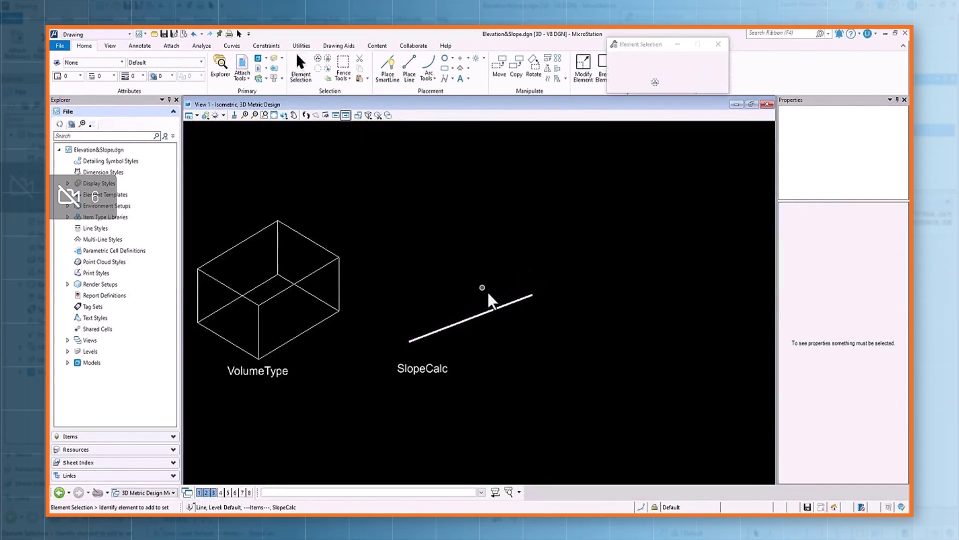
click(514, 302)
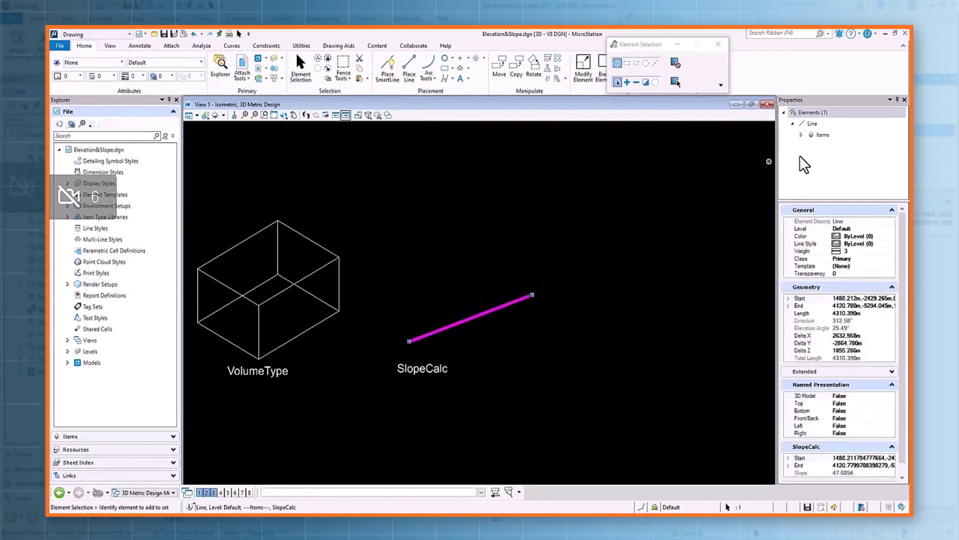
click(802, 135)
click(833, 145)
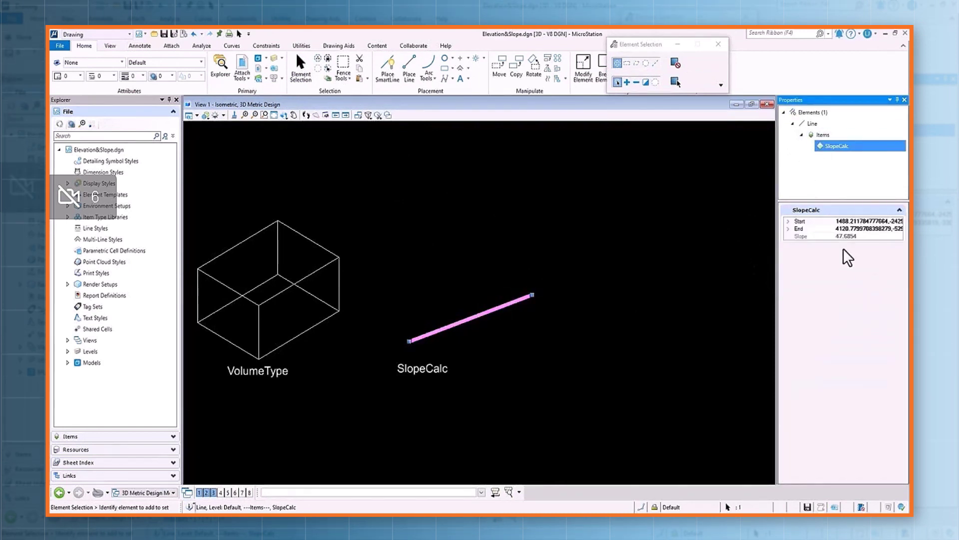
click(574, 321)
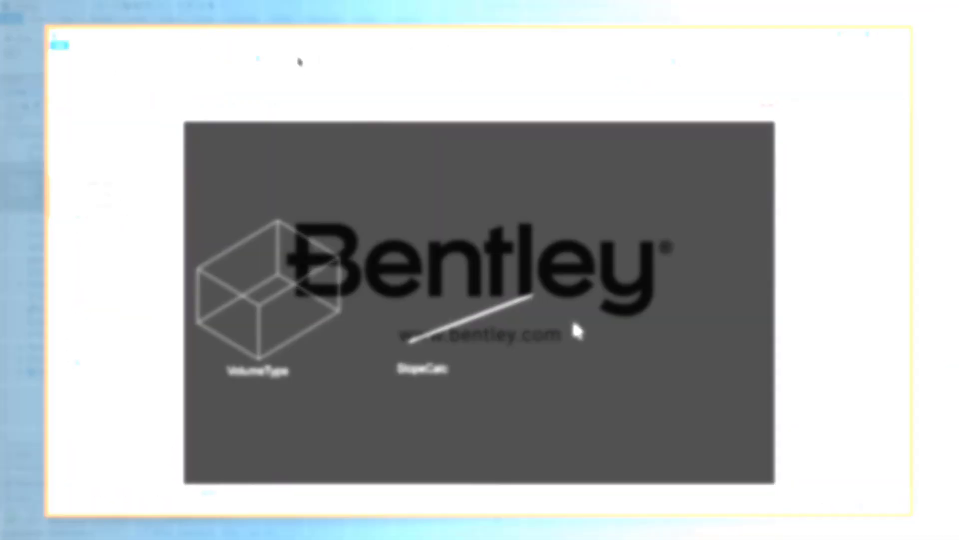